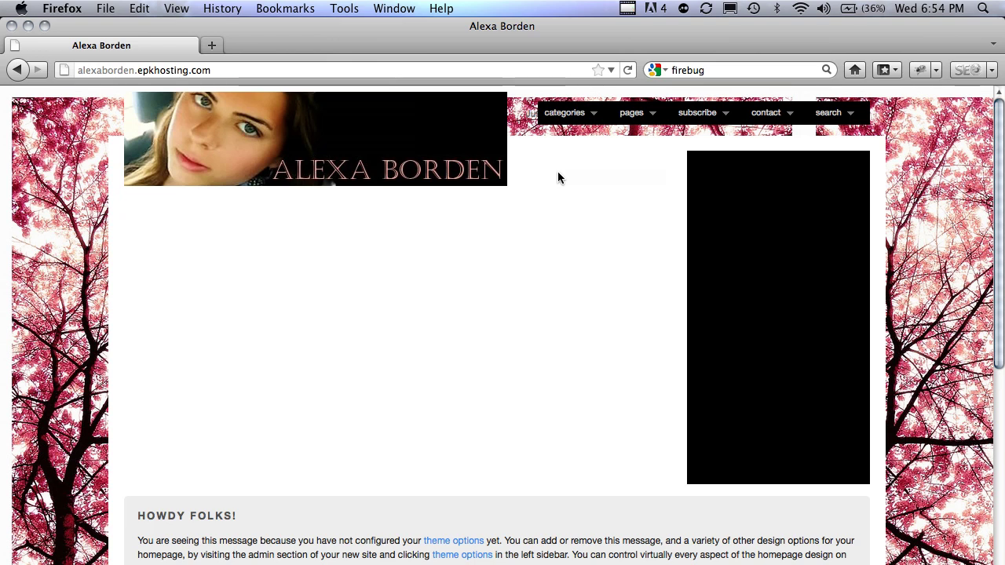
- Go to the site's /wp-admin and log in with the admin account, letting the browser save the password
key("super+l")
key("Right")
type("/wp-admin")
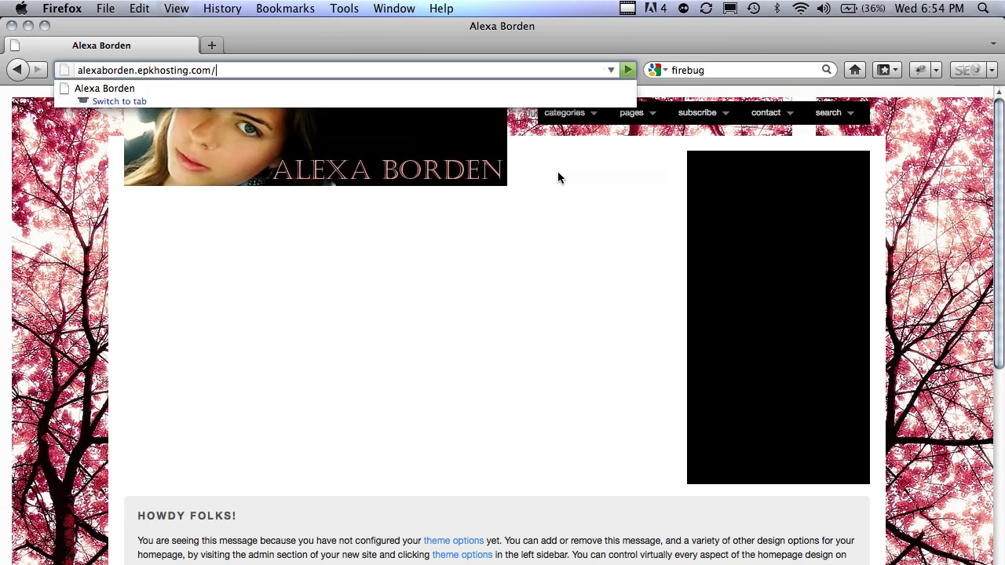
key("Return")
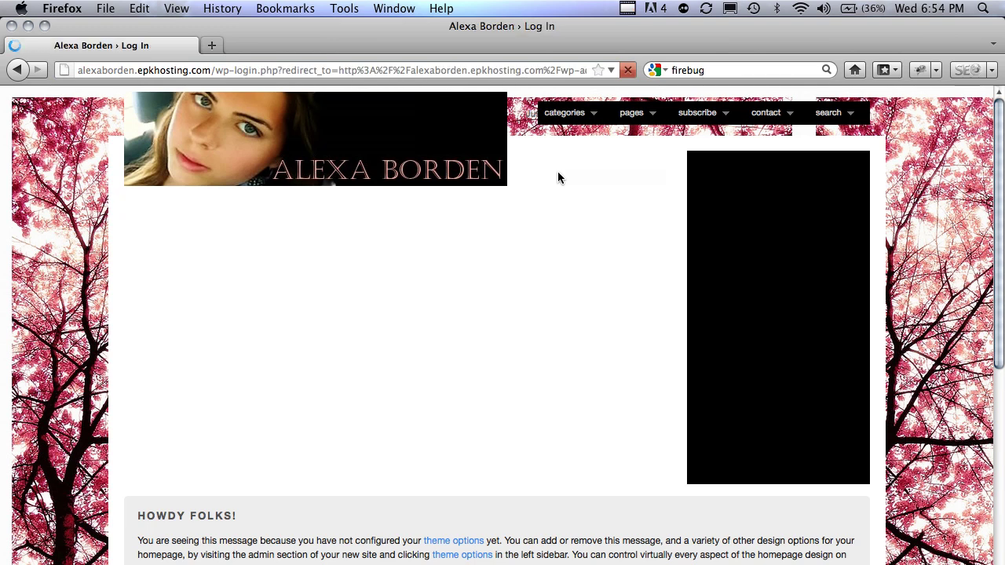
type("admin")
key("Tab")
type("*******")
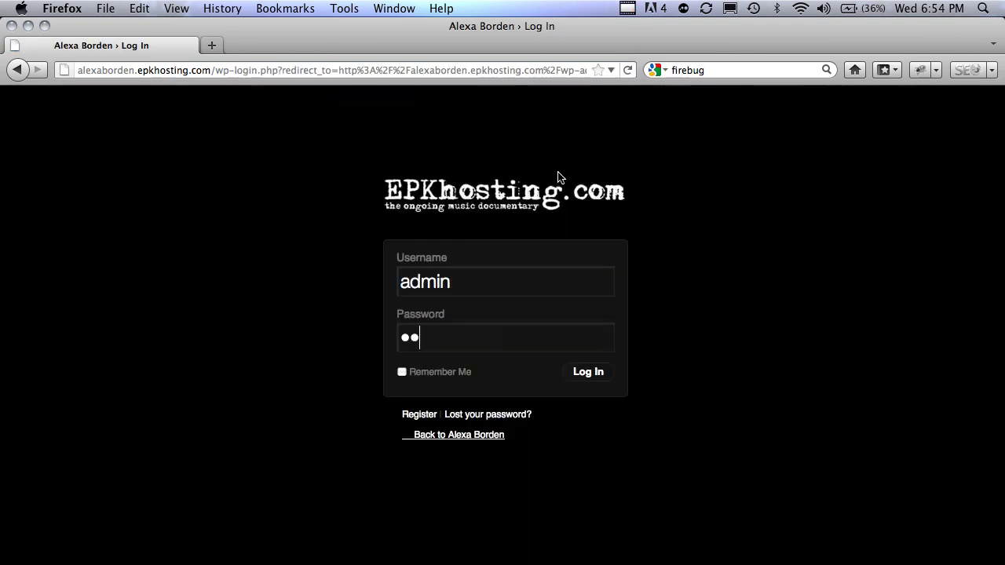
key("Return")
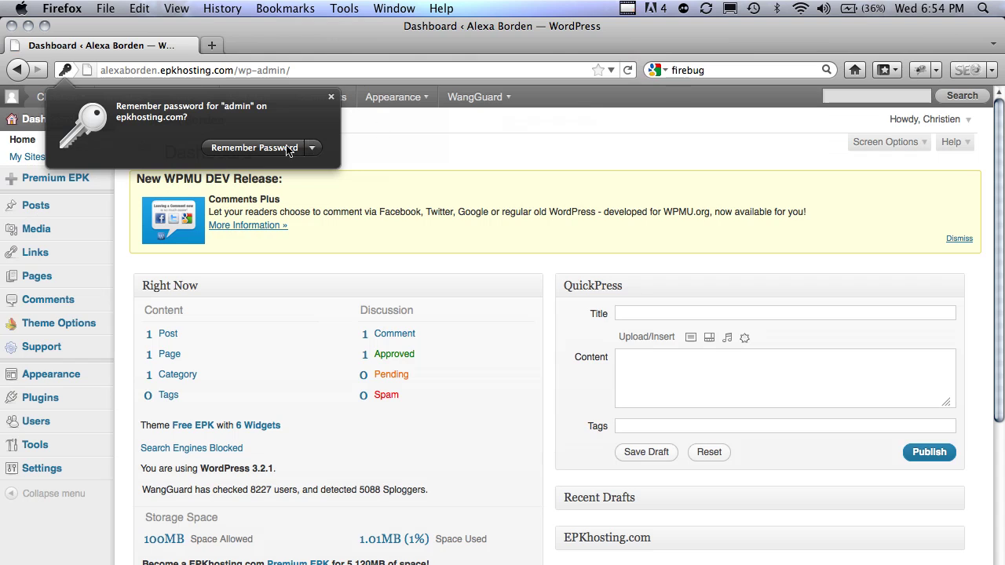
left_click(288, 149)
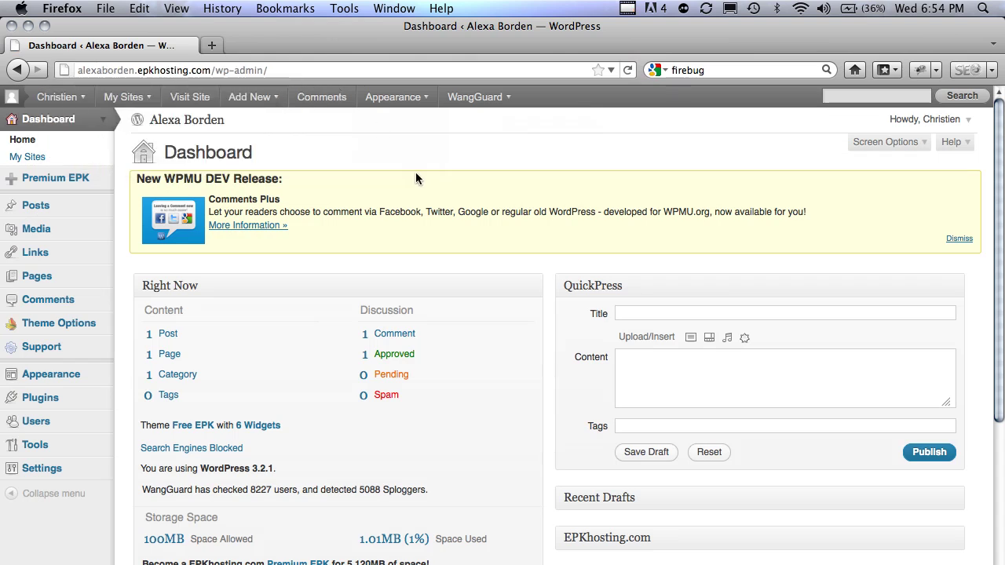
- Enable Customize colors in Theme Options > Color Settings and scroll down to the Custom CSS box
left_click(79, 320)
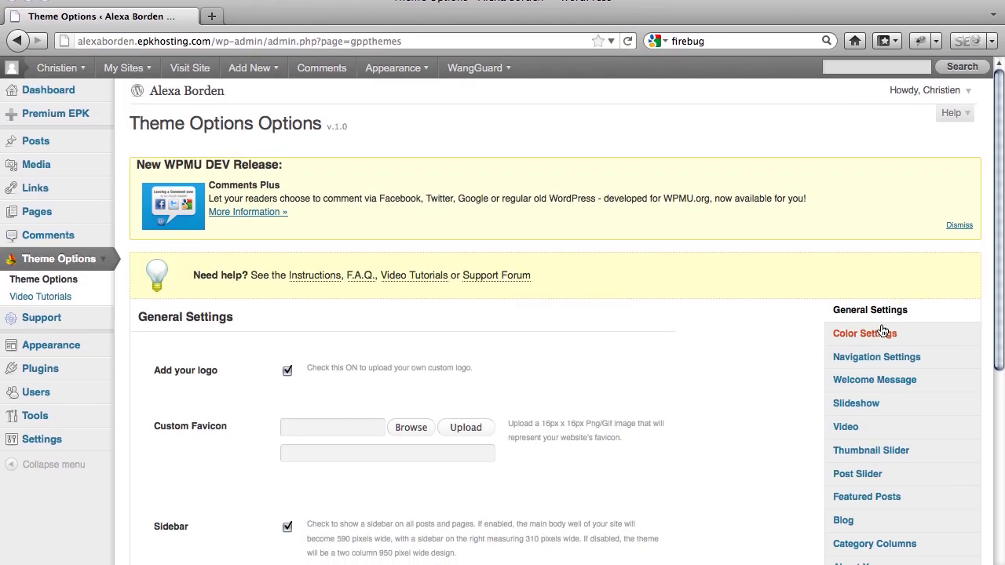
left_click(866, 349)
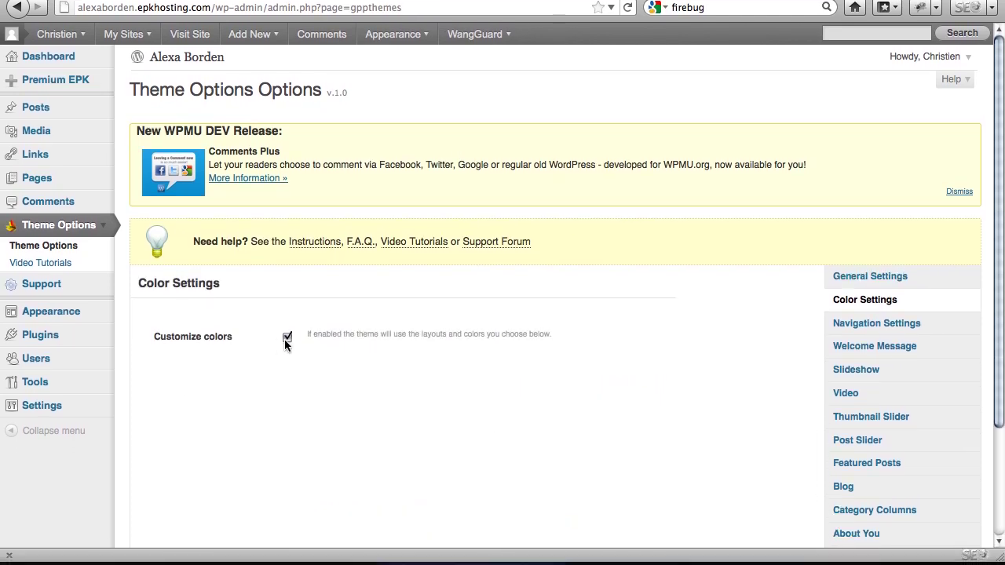
left_click(287, 339)
left_click(287, 338)
scroll(285, 343, "down", 15)
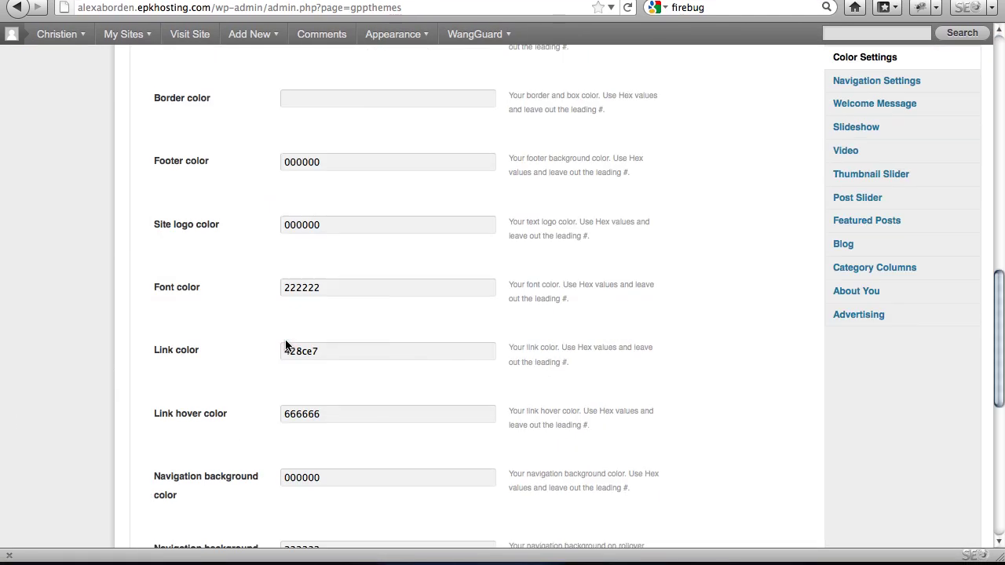
scroll(286, 344, "down", 3)
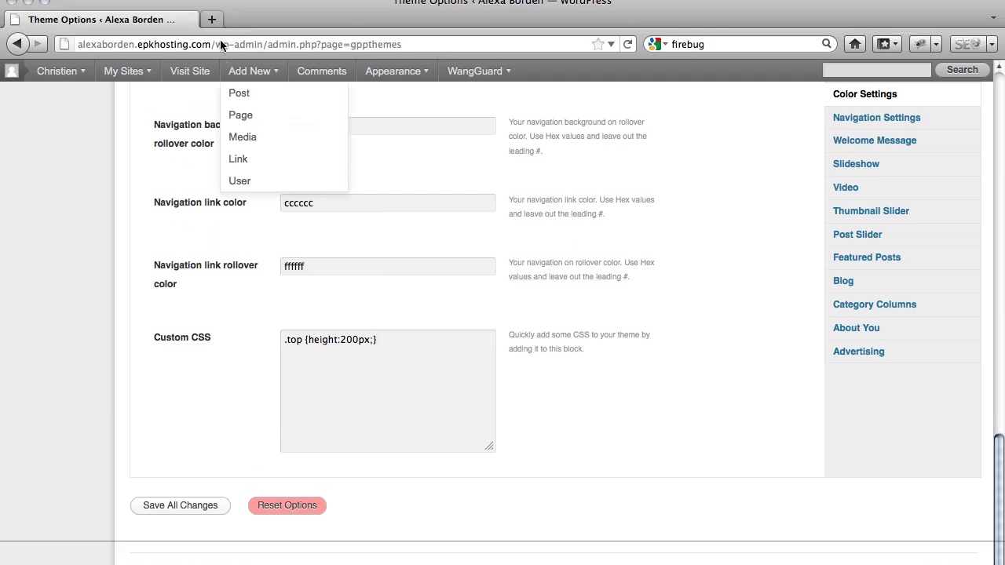
- Load the Alexa Borden site in a new tab and launch the Firebug panel
key("super+t")
type("alexaborden.epkhosting.com")
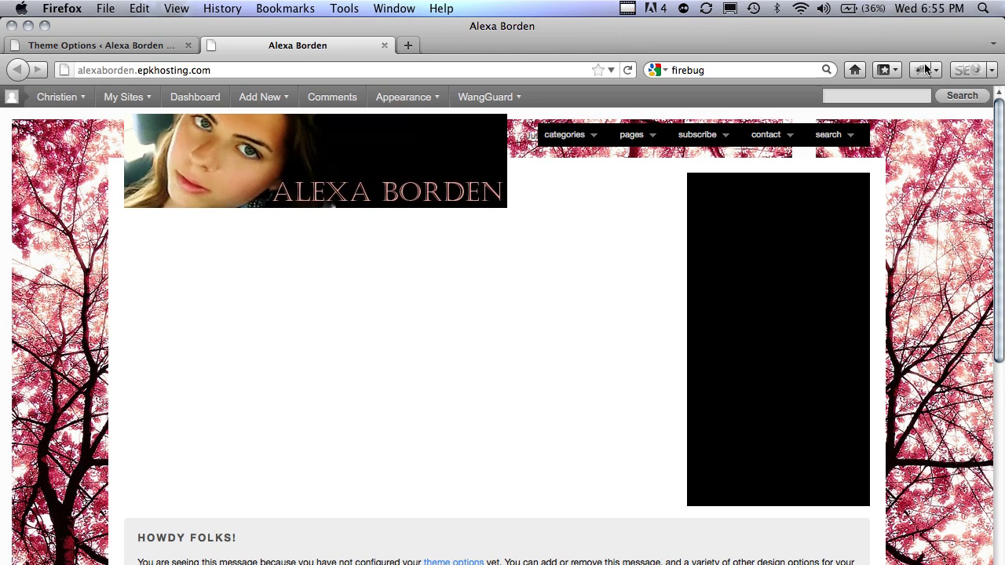
left_click(922, 71)
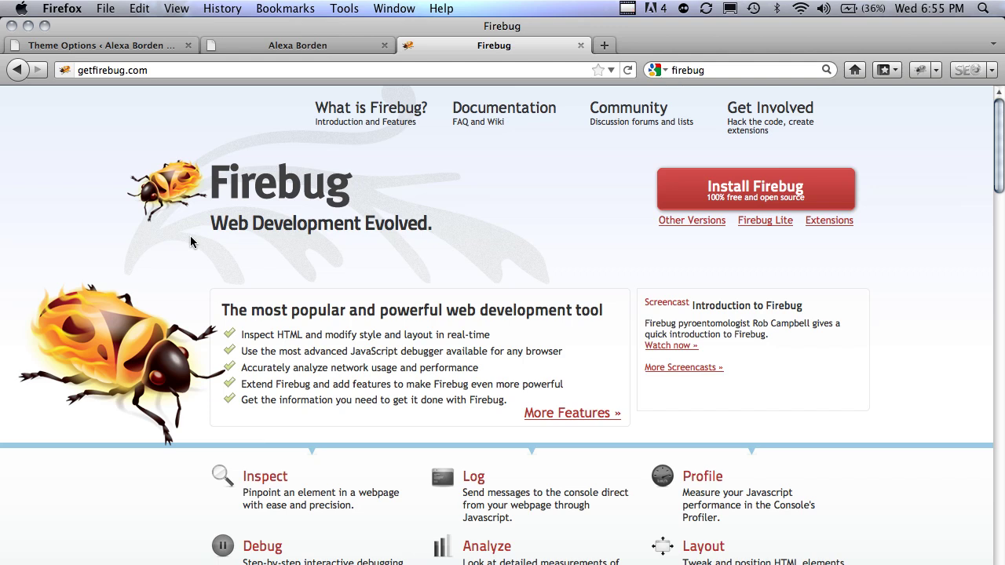
- Close the Firebug homepage tab and inspect the header, walking up from h1.sitename through div#masthead to div#top
key("super+w")
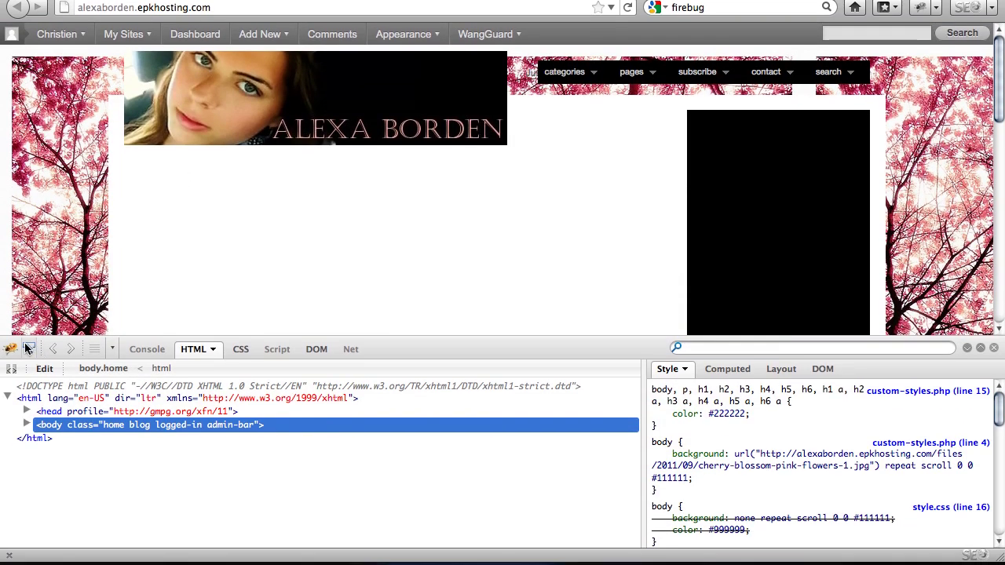
left_click(28, 348)
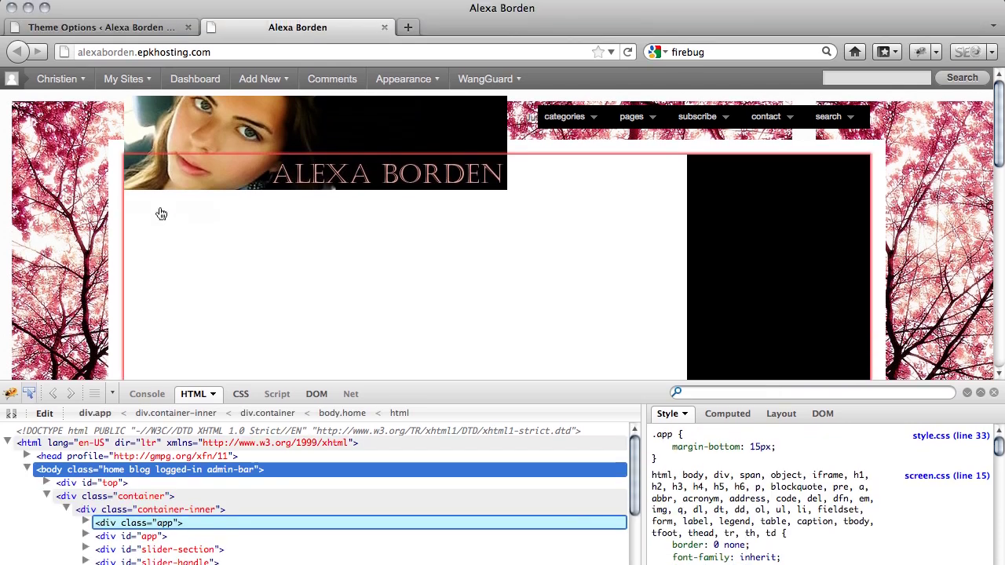
left_click(148, 188)
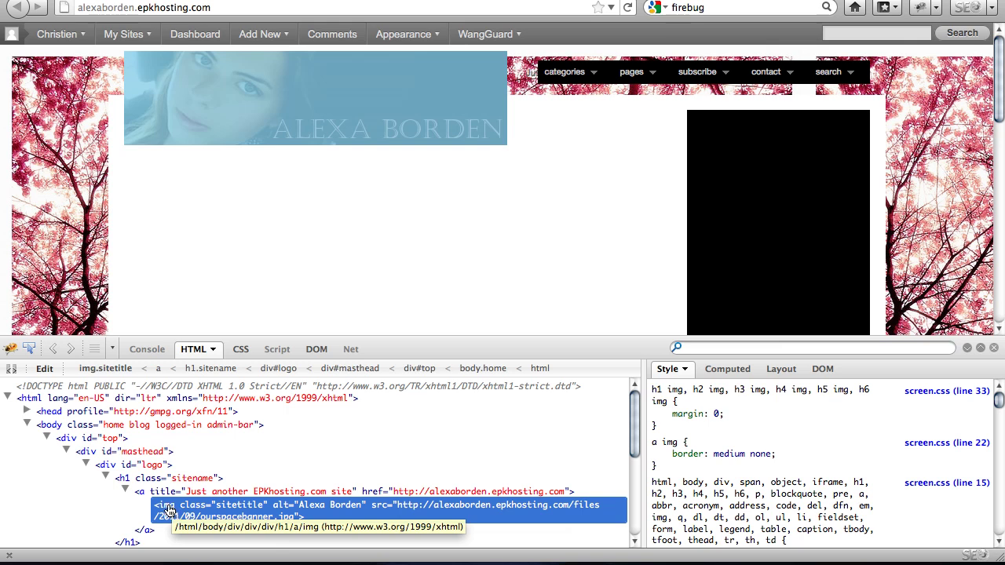
left_click(128, 480)
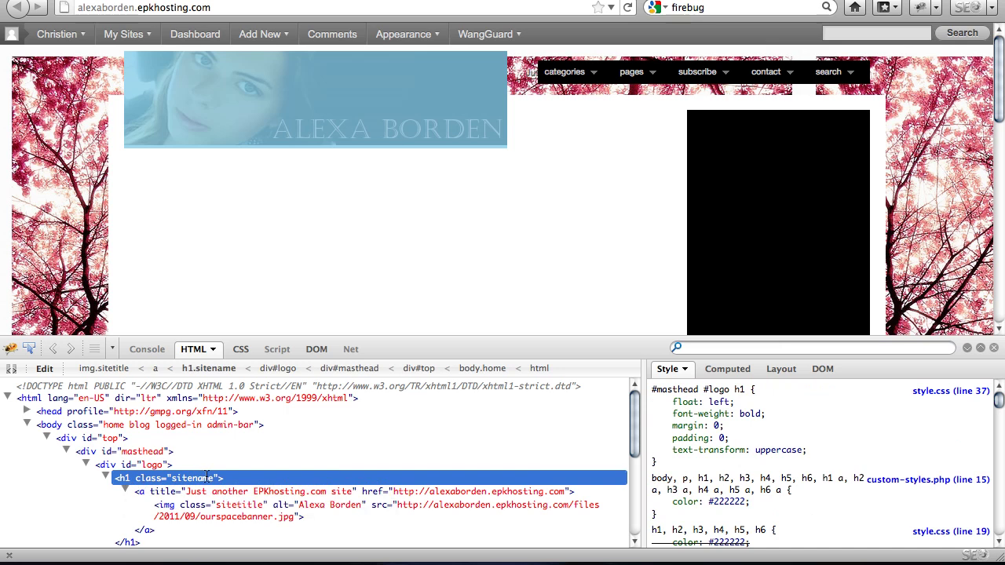
left_click(91, 458)
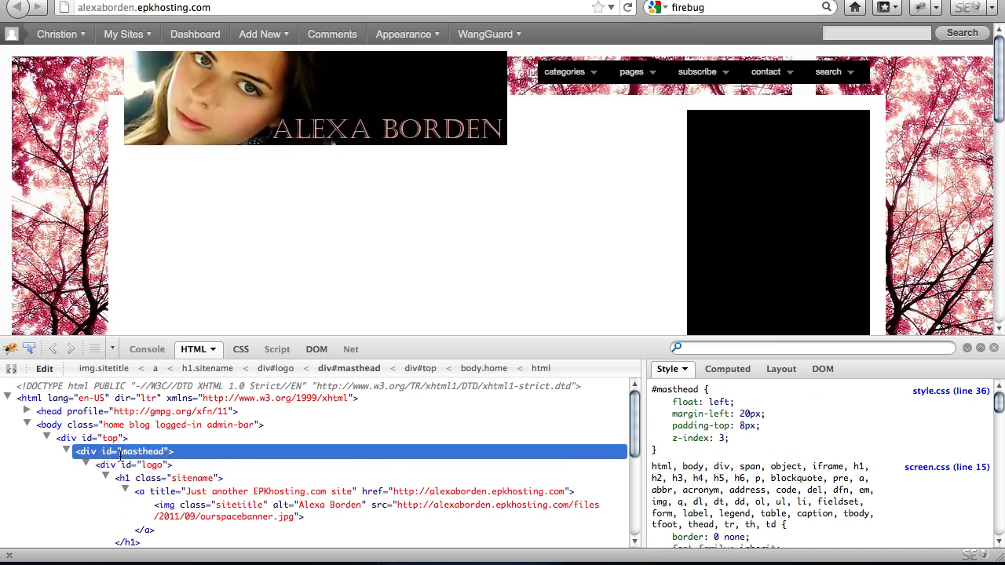
left_click(66, 440)
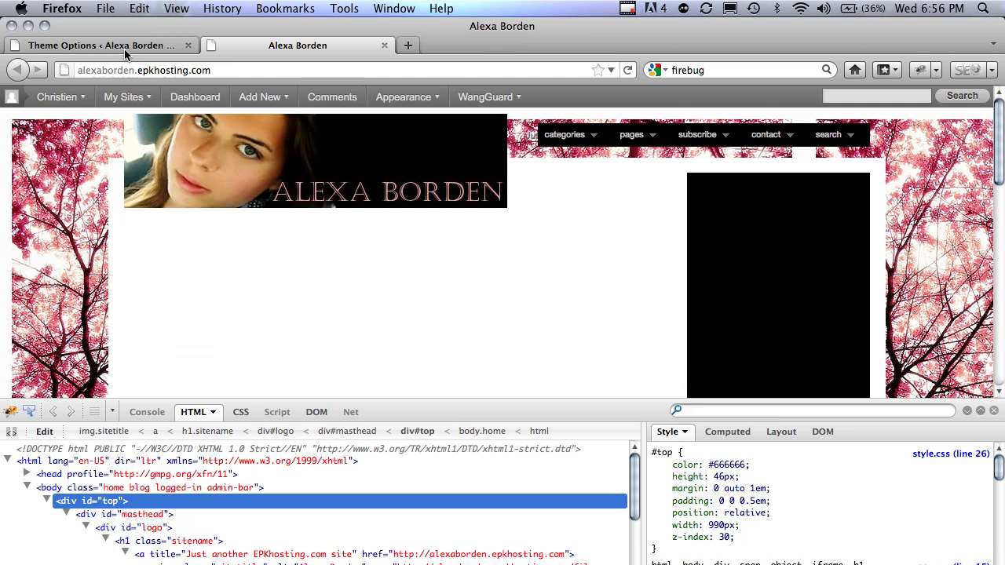
- Change the Custom CSS selector to #top {height:200px;} and save the Theme Options
left_click(124, 47)
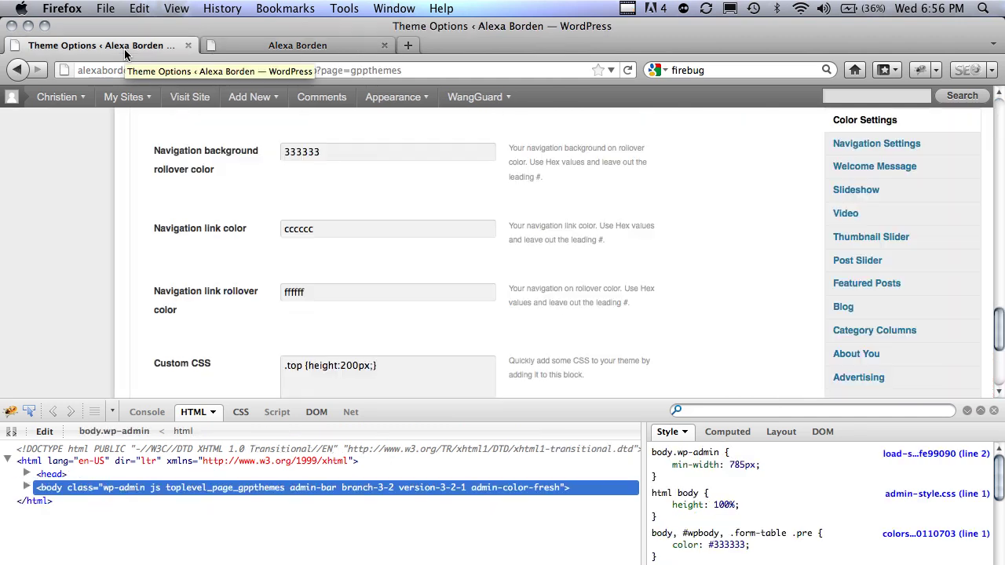
scroll(673, 171, "down", 3)
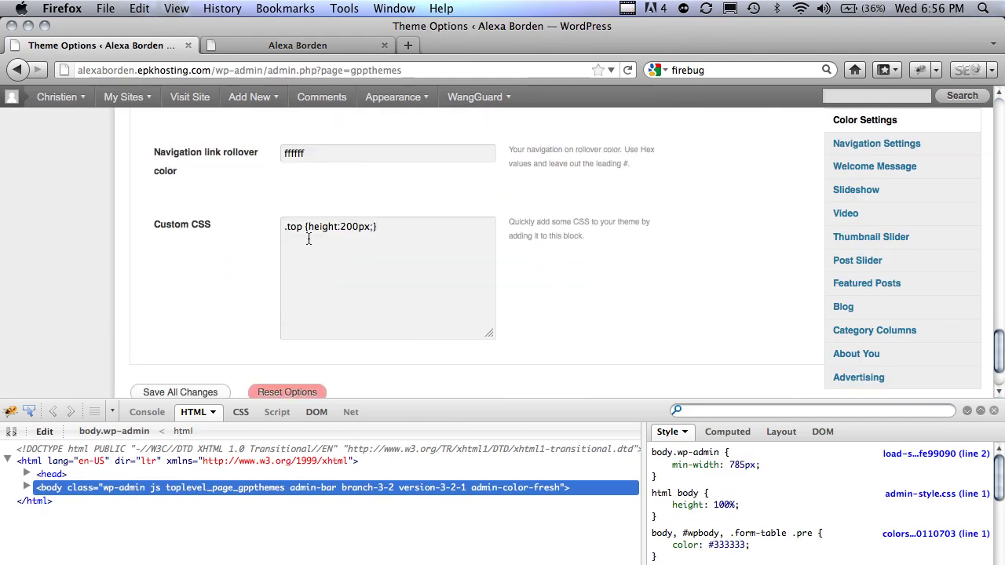
key("BackSpace")
type("#")
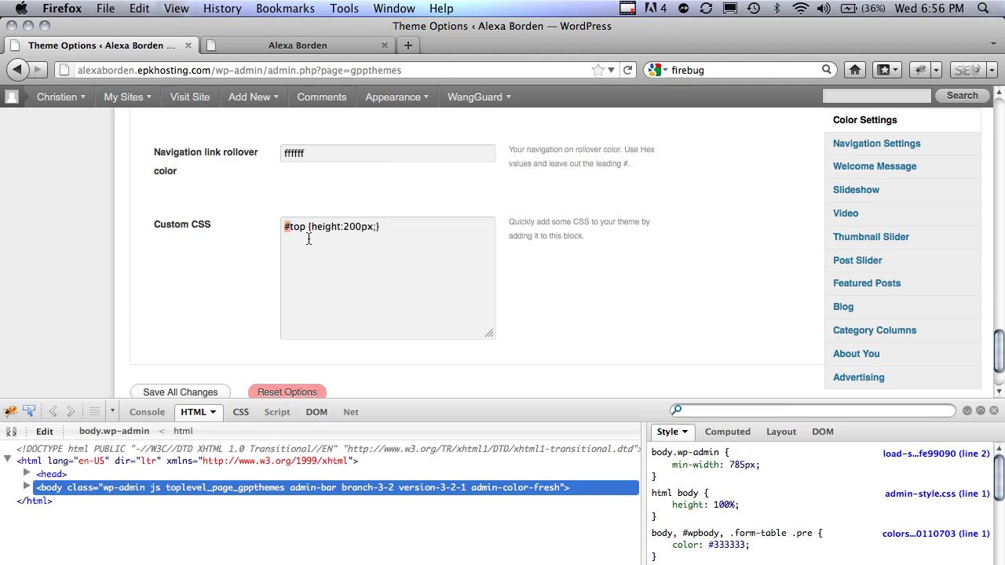
type(".")
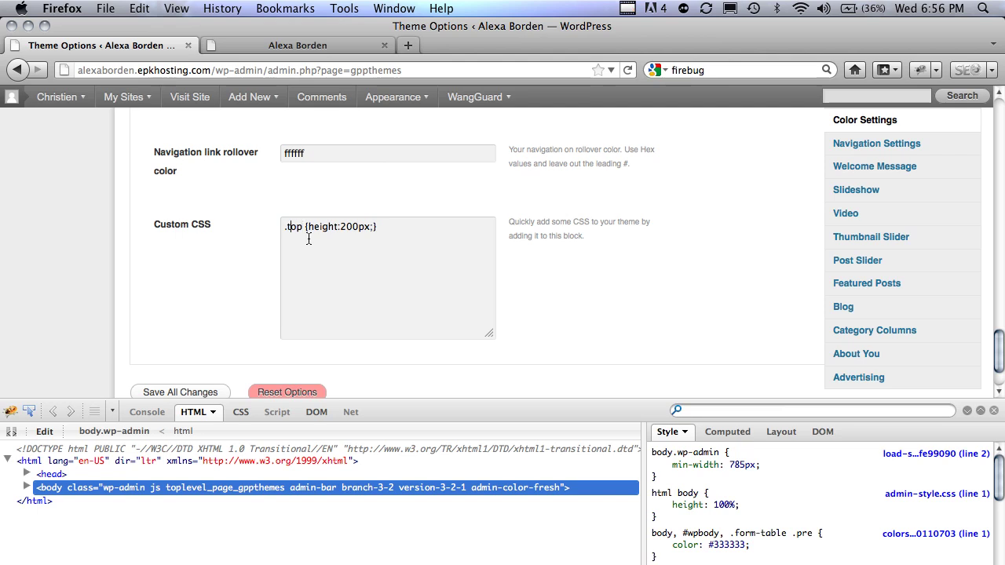
type("#")
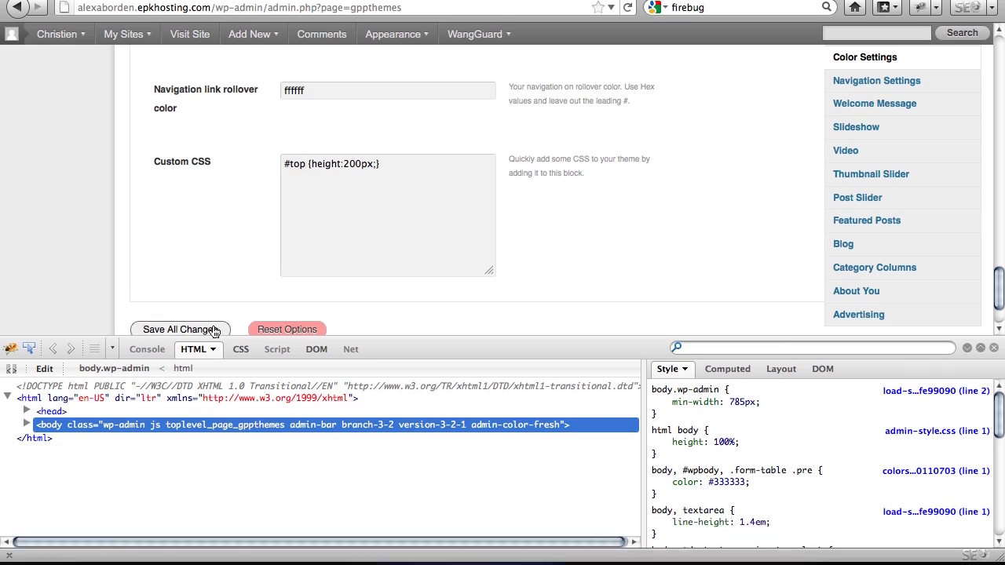
left_click(213, 330)
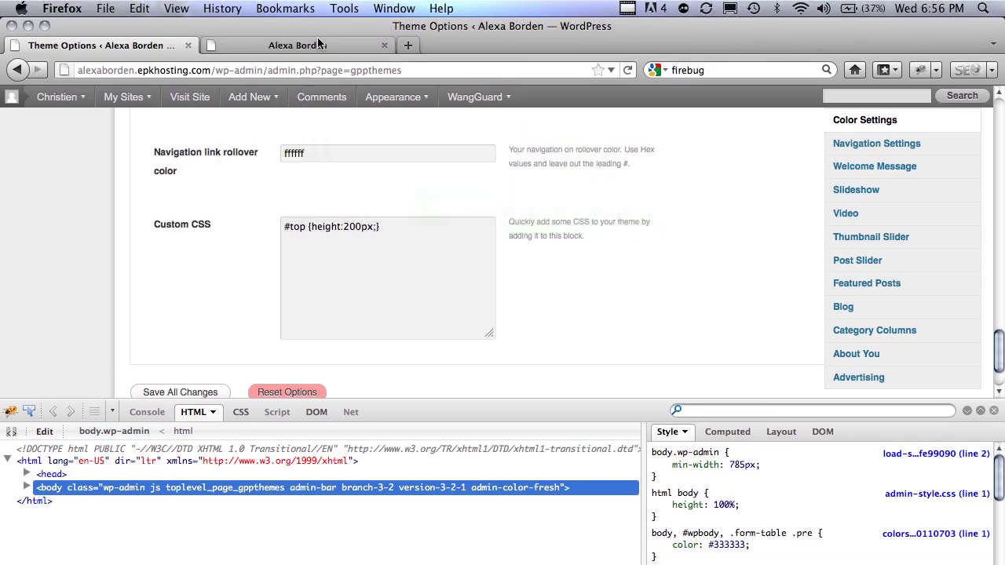
left_click(314, 43)
- Reload the live site and scroll through it to view the 200px header
left_click(381, 194)
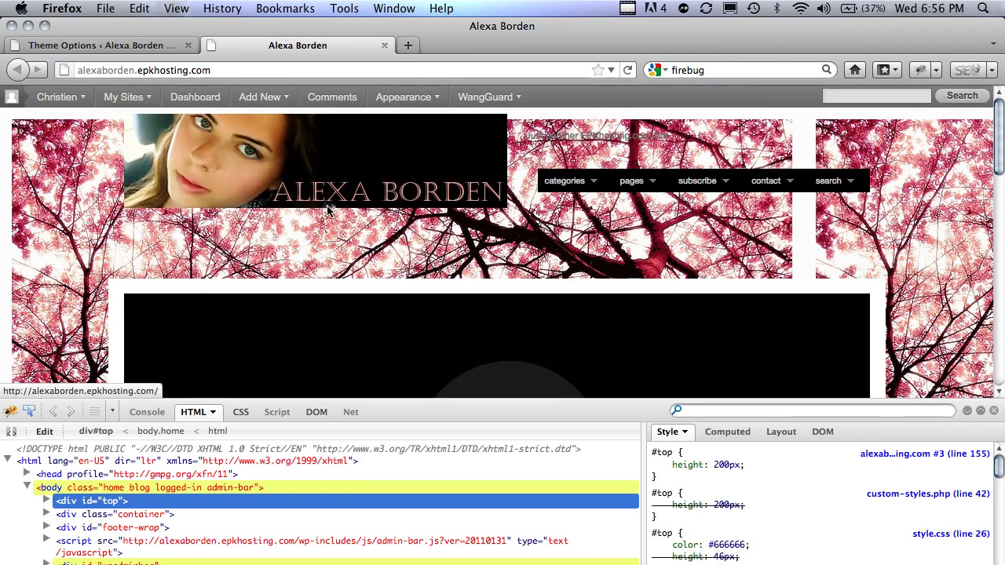
scroll(399, 243, "down", 1)
scroll(399, 243, "down", 4)
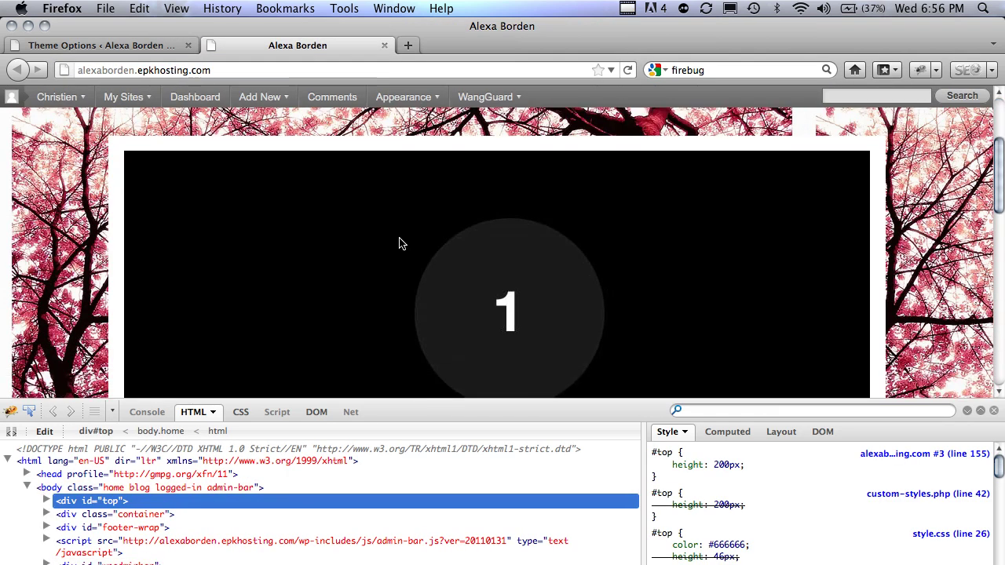
scroll(398, 243, "up", 4)
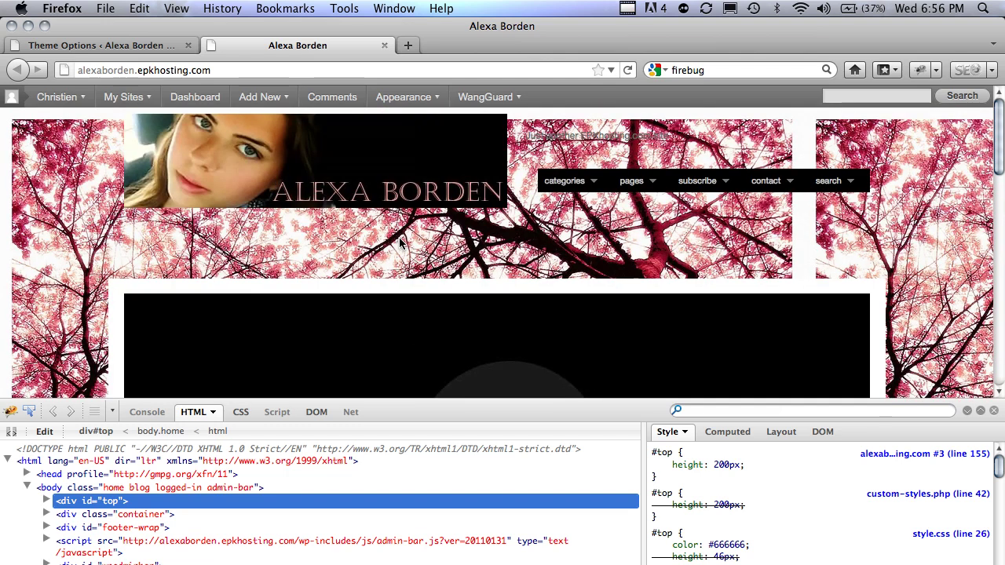
- Try a different header height value in Custom CSS, save it, and reload the site
left_click(137, 45)
mouse_move(412, 265)
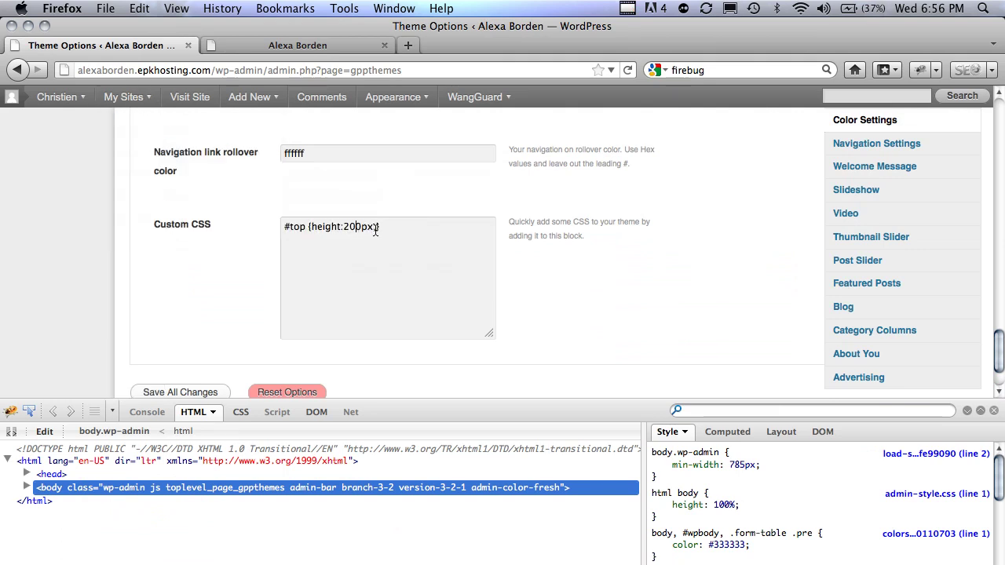
key("Left")
key("Left")
key("Left")
key("shift+Left")
key("shift+Left")
key("shift+Left")
type("15")
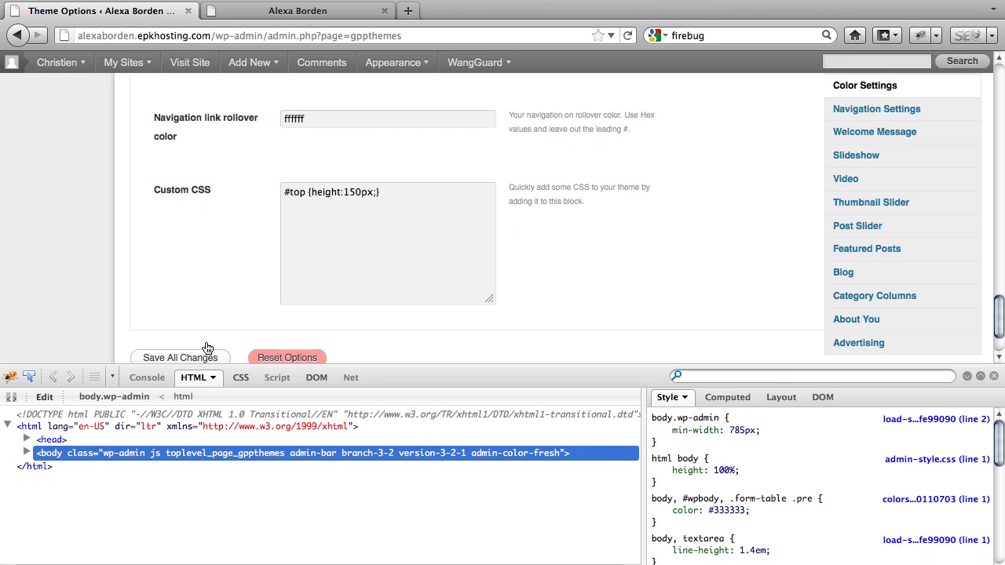
left_click(208, 392)
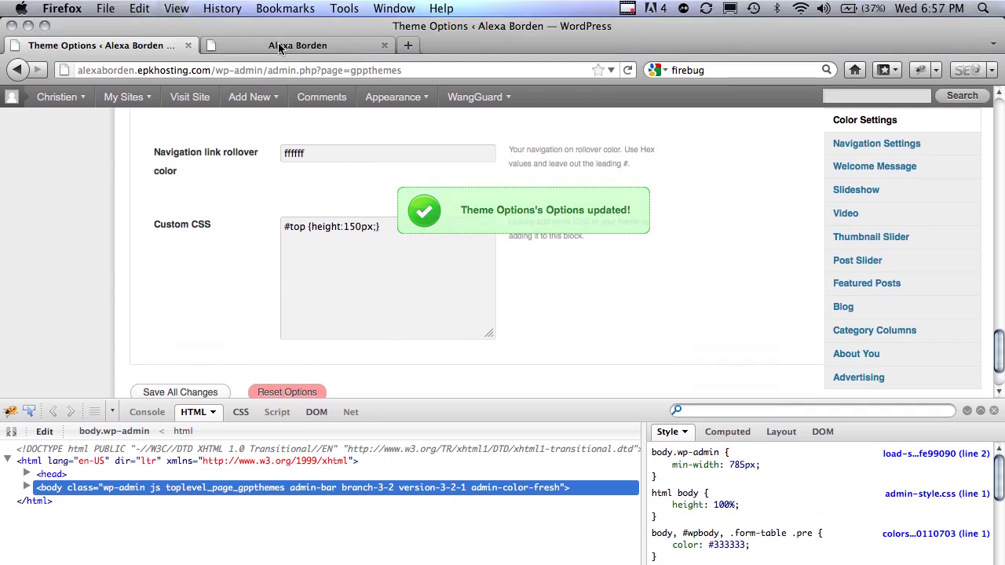
left_click(279, 46)
key("super+r")
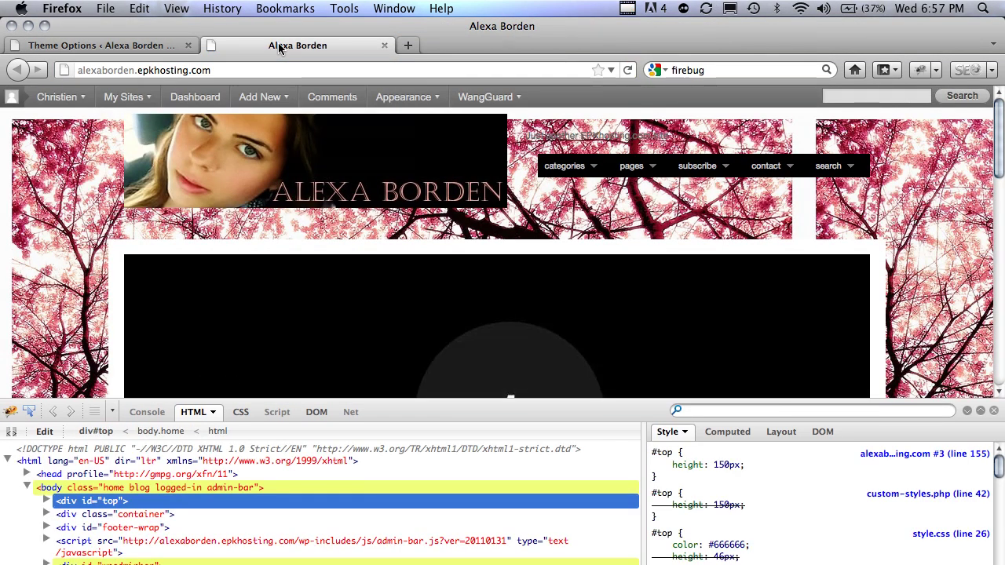
- Set the header height to 125px in Custom CSS, save, and reload the site
left_click(129, 49)
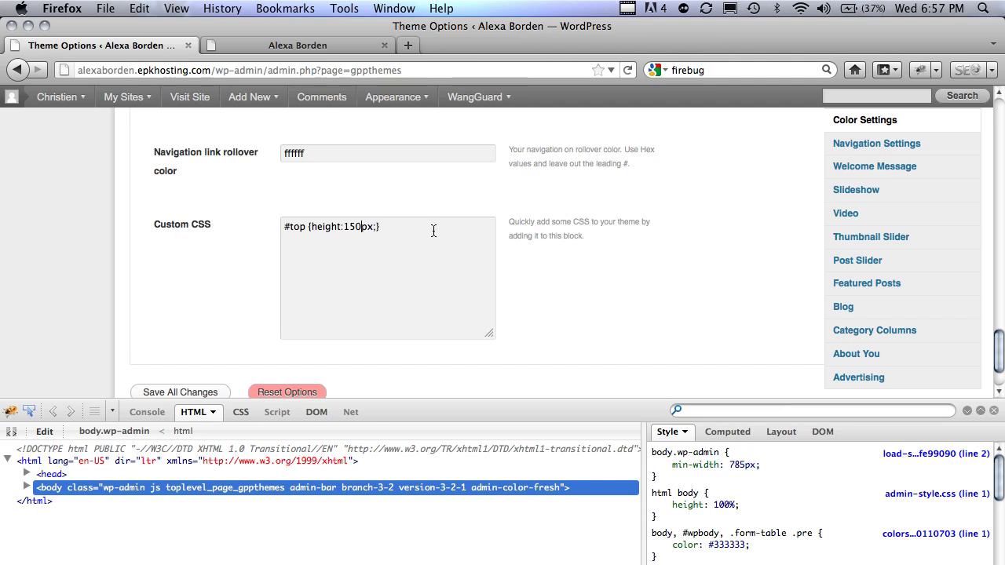
type("2")
left_click(185, 391)
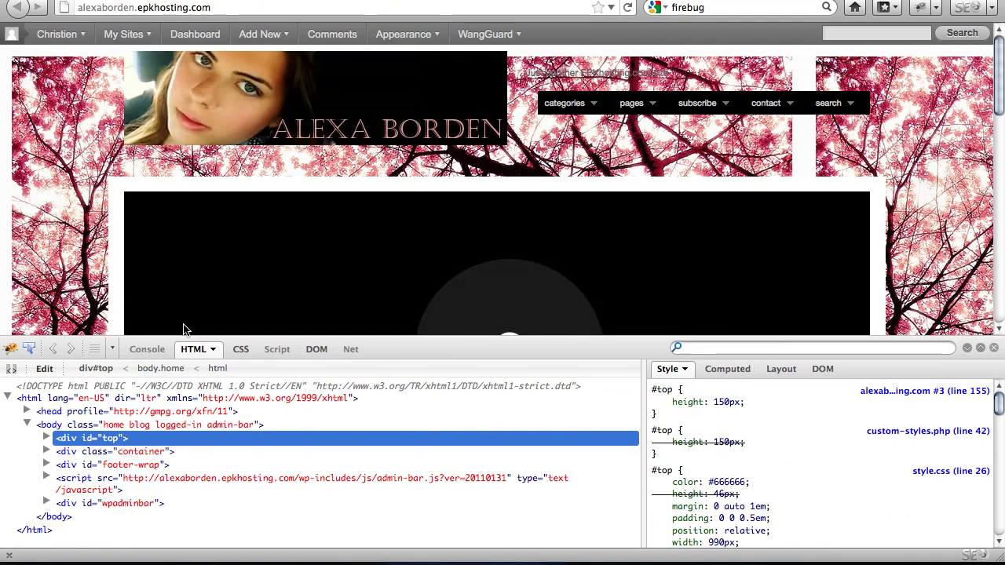
key("super+r")
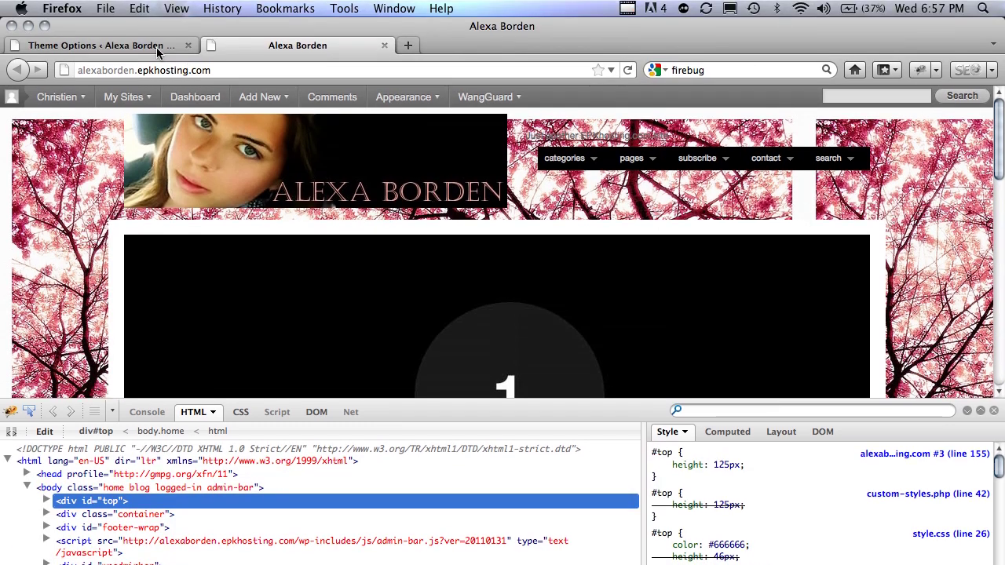
- Show Theme Options' General Settings with the logo, favicon and RSS fields, and close Firebug
left_click(157, 46)
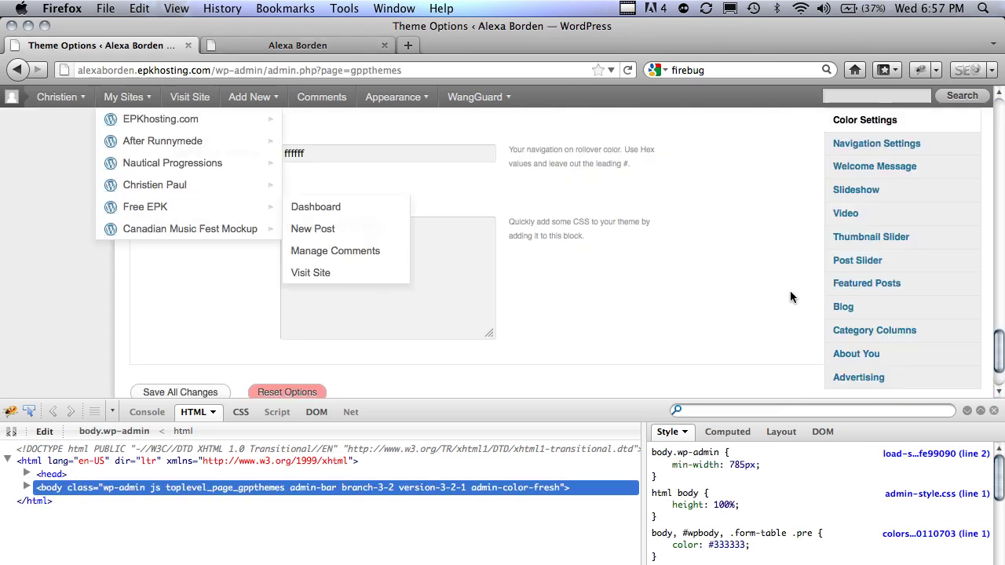
scroll(791, 296, "up", 15)
scroll(791, 296, "up", 10)
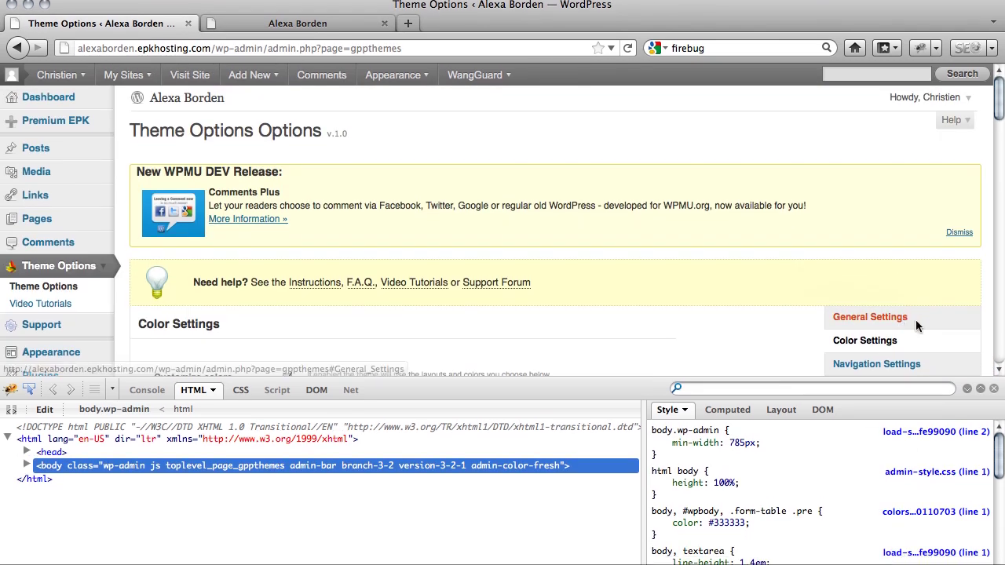
left_click(911, 338)
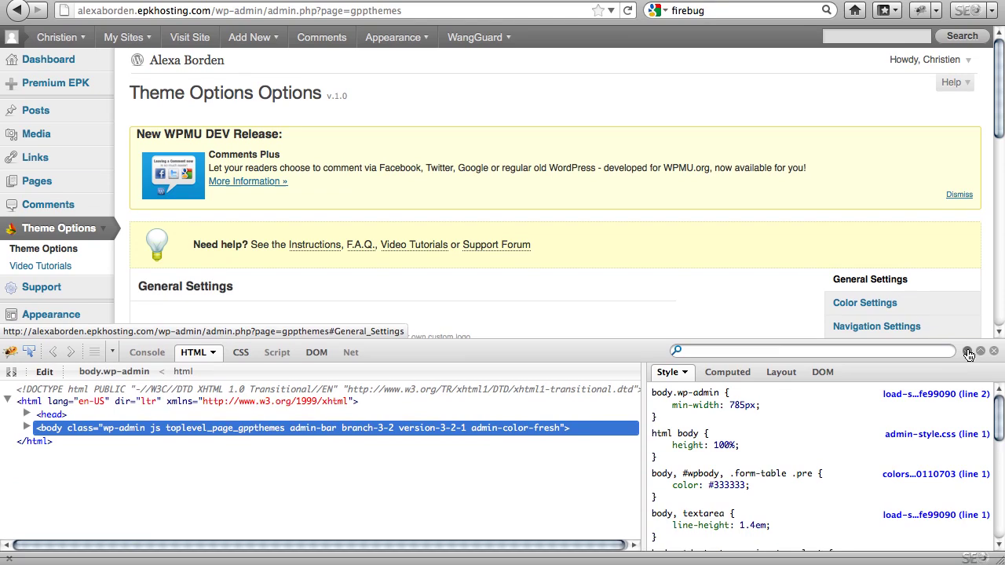
left_click(978, 377)
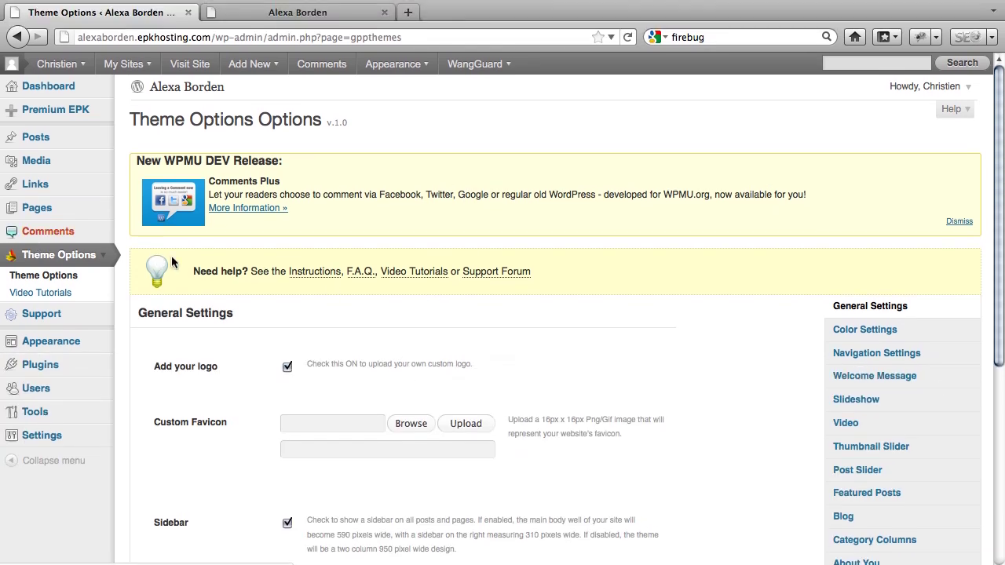
scroll(252, 236, "down", 3)
scroll(253, 281, "down", 4)
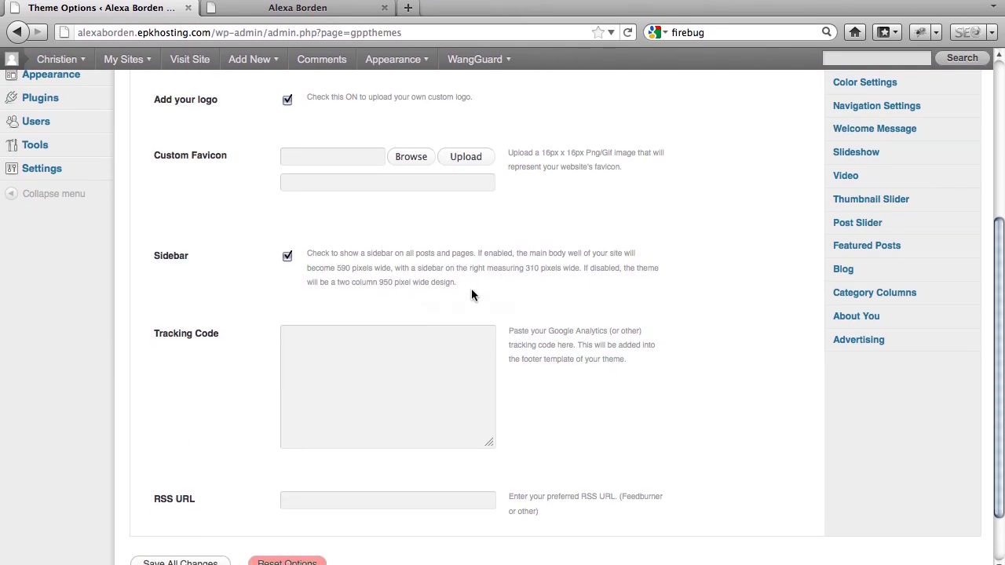
scroll(471, 294, "up", 5)
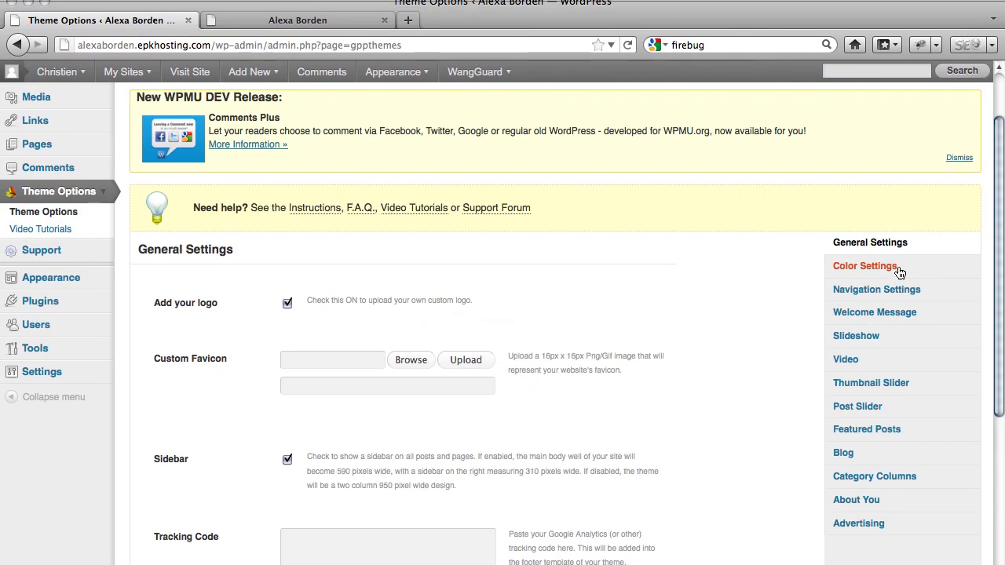
- In Color Settings, re-enable Customize colors and clear the Background image URL field
left_click(893, 264)
scroll(441, 314, "down", 1)
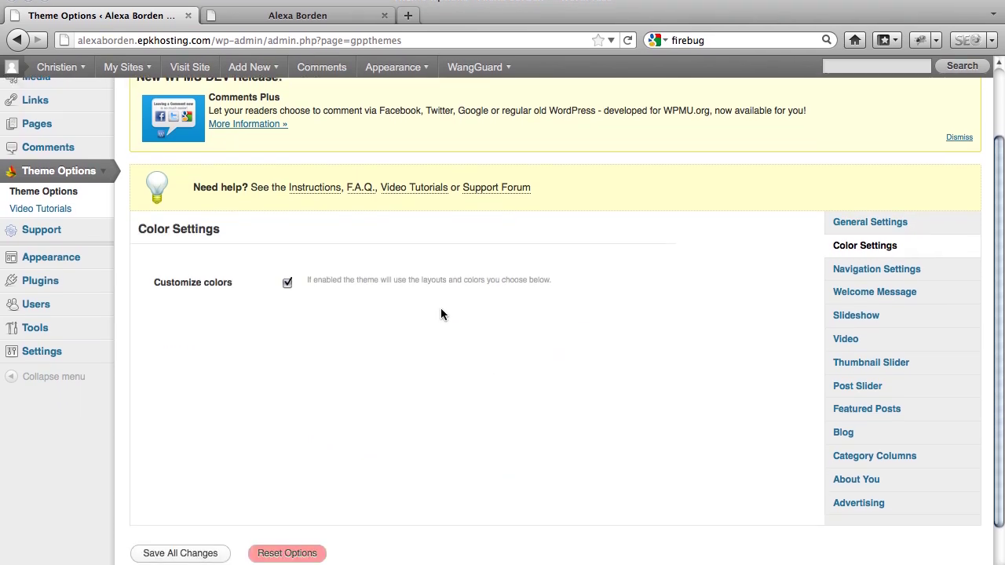
left_click(287, 308)
left_click(288, 279)
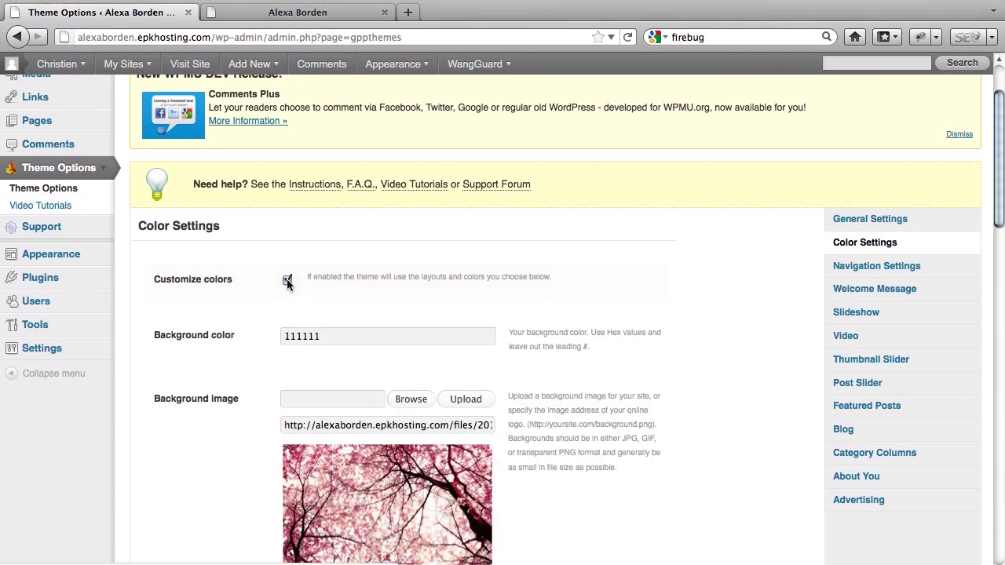
scroll(224, 369, "down", 2)
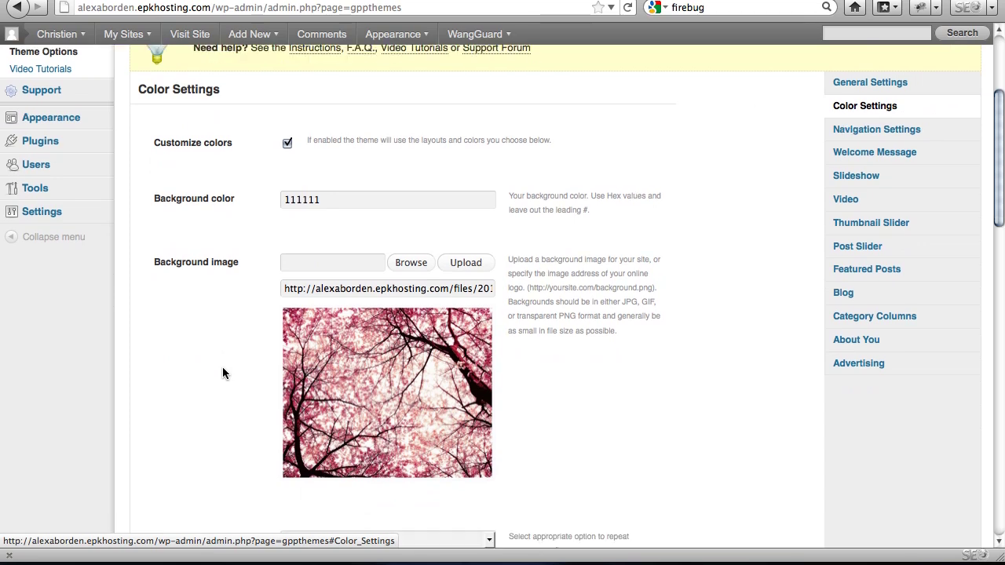
scroll(223, 373, "down", 1)
left_click(423, 283)
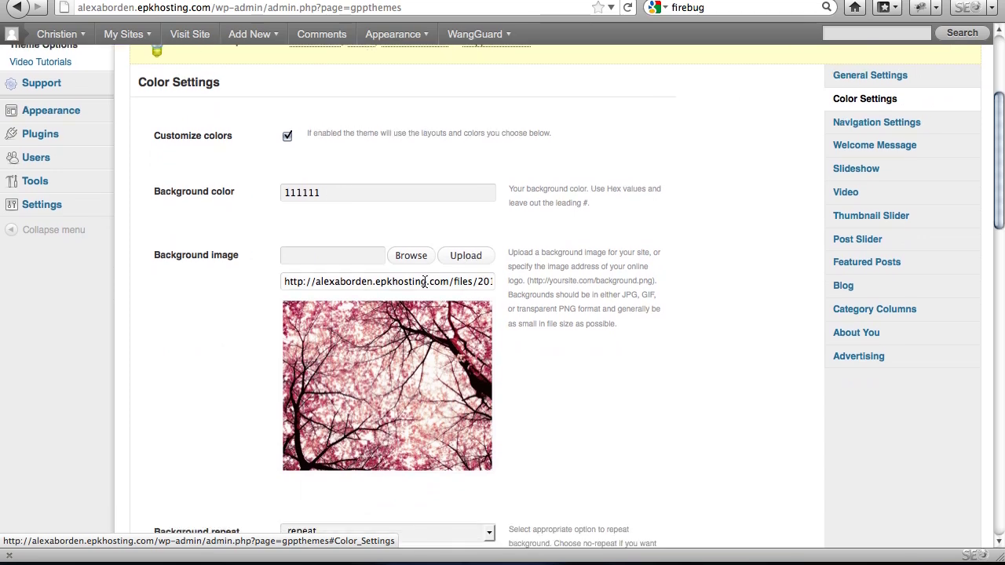
triple_click(425, 281)
key("BackSpace")
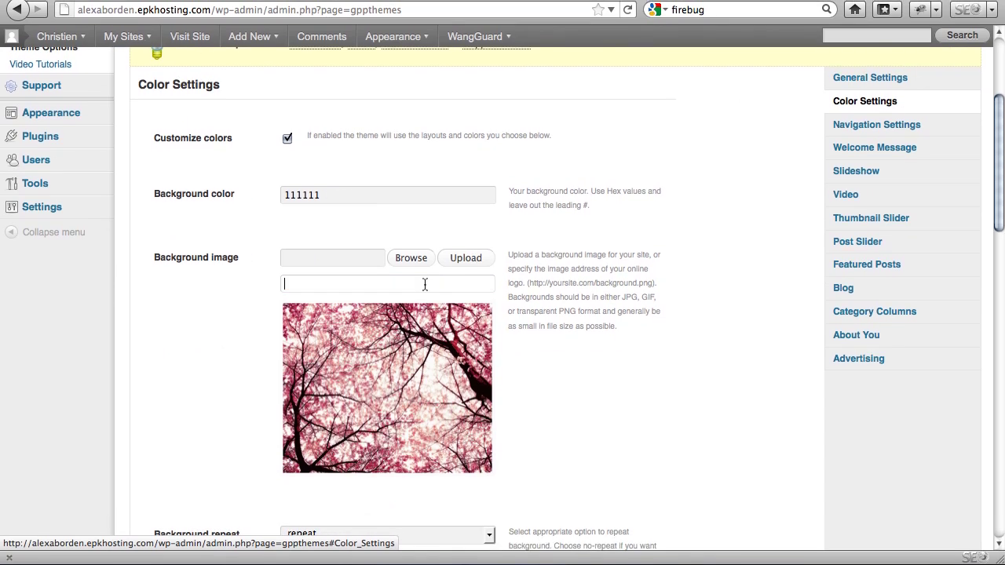
- Save all changes and reload the live site to see the plain dark background
scroll(739, 266, "down", 10)
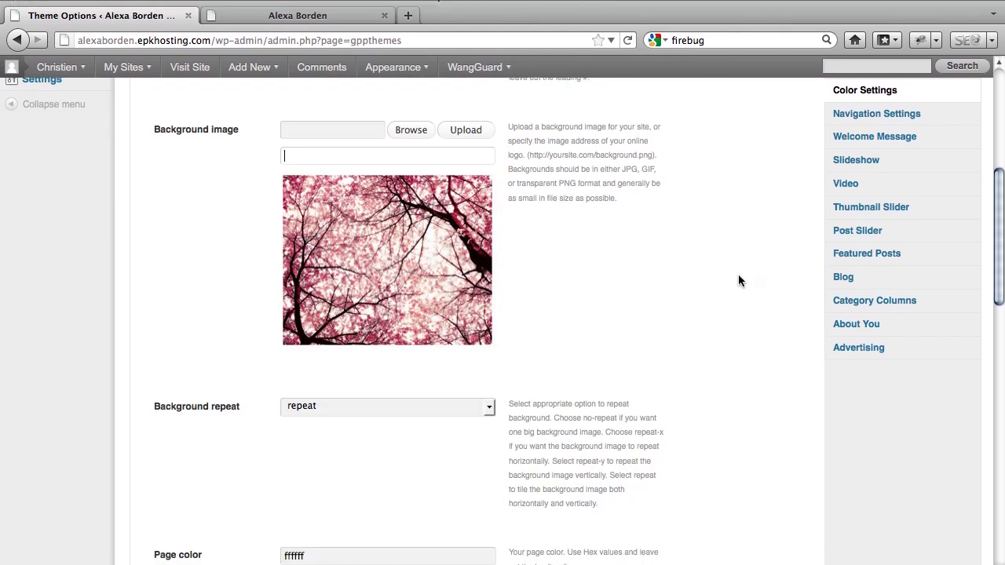
scroll(737, 283, "down", 5)
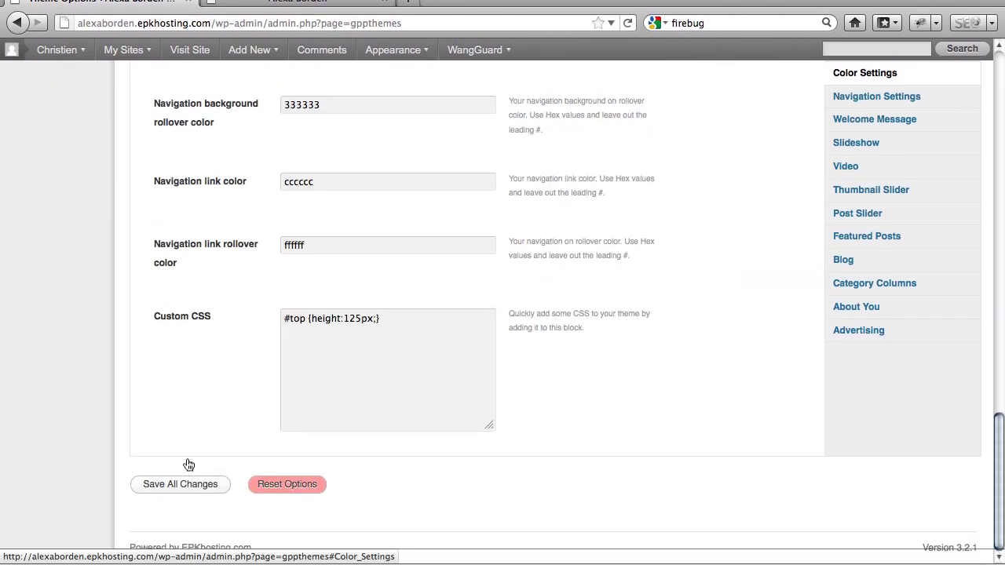
left_click(161, 468)
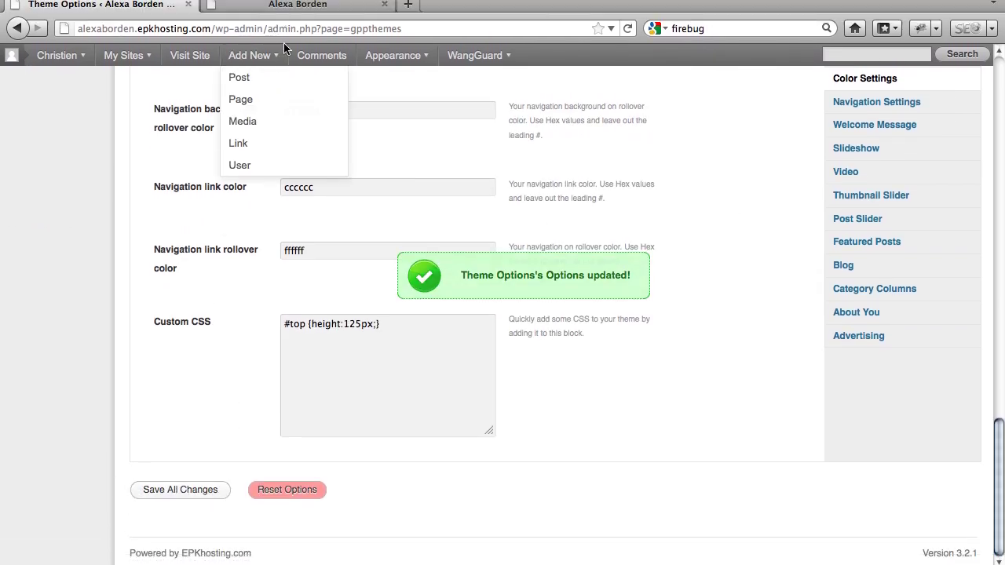
left_click(283, 44)
key("super+l")
key("Return")
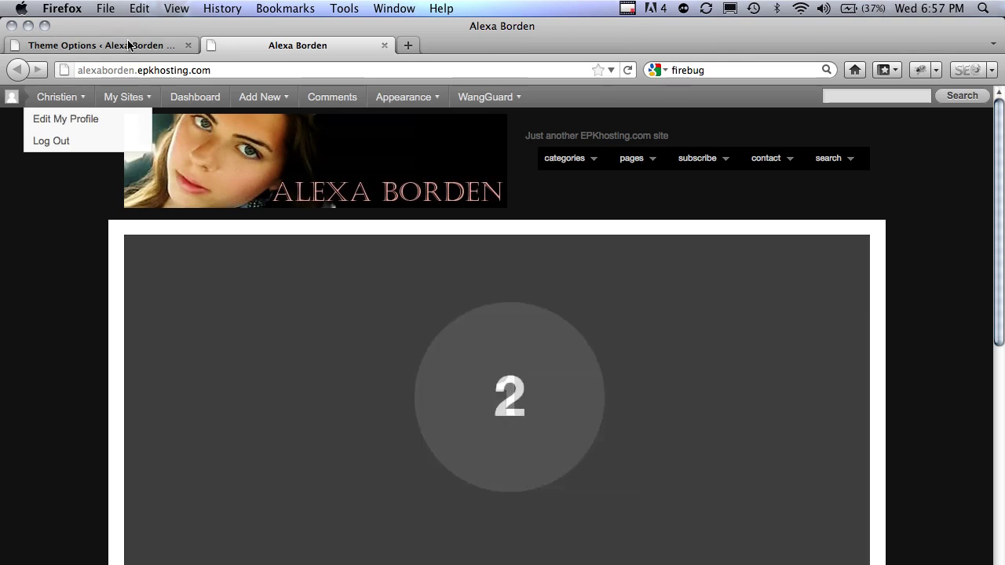
- Set the background colour to 000000 with the colour picker, save, and check the live site
left_click(129, 44)
mouse_move(123, 96)
scroll(196, 226, "up", 15)
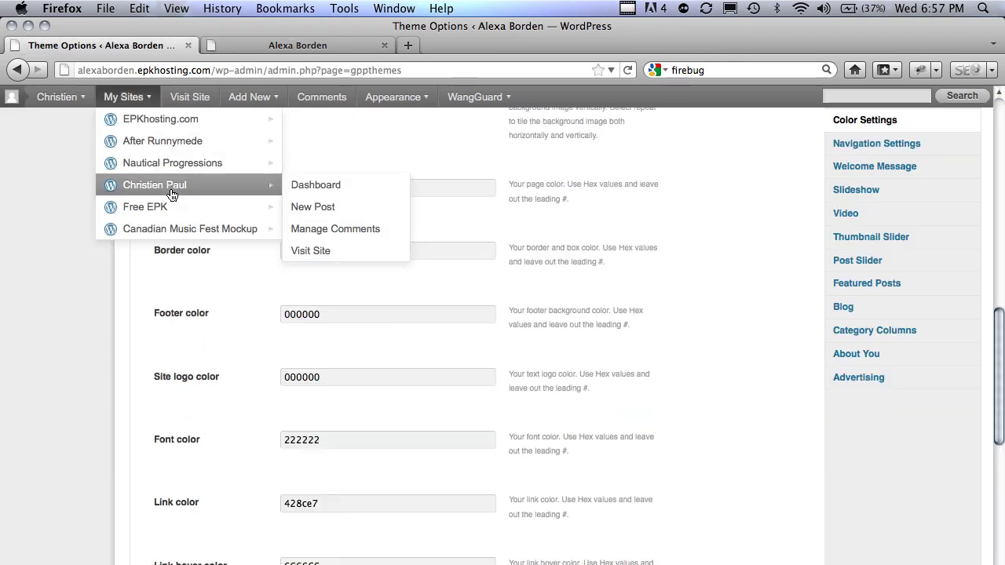
left_click(404, 372)
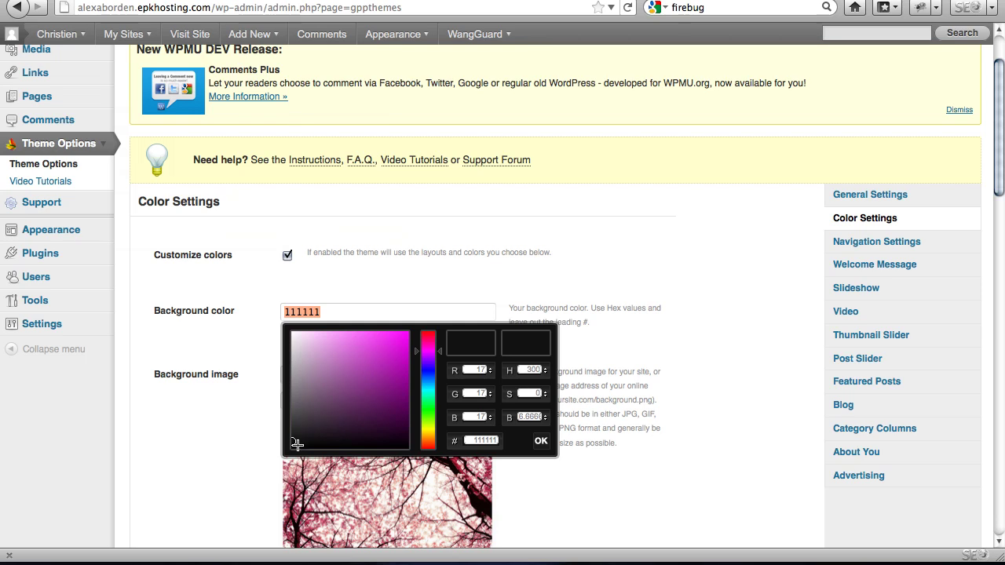
left_click_drag(296, 444, 357, 454)
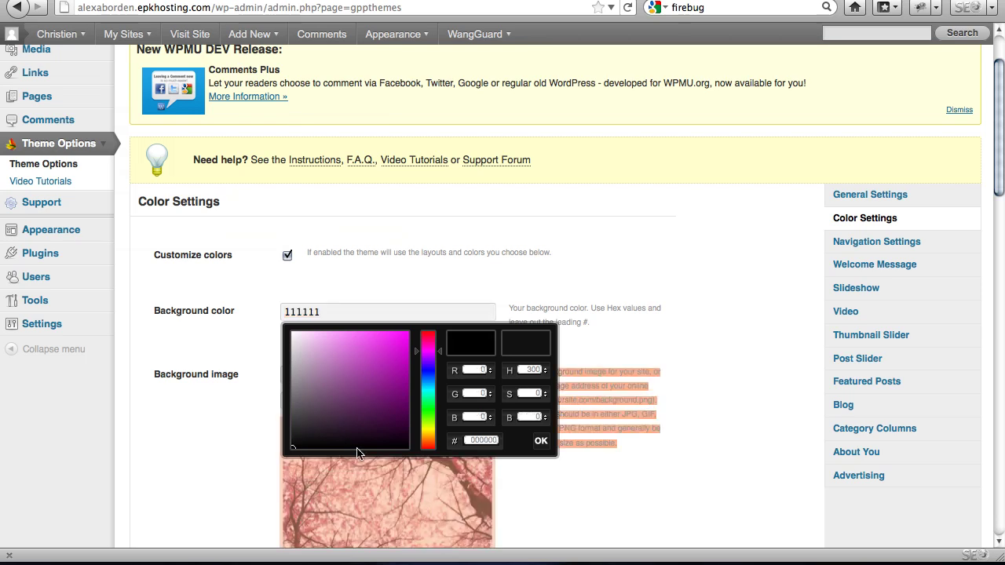
left_click(541, 442)
scroll(742, 177, "down", 15)
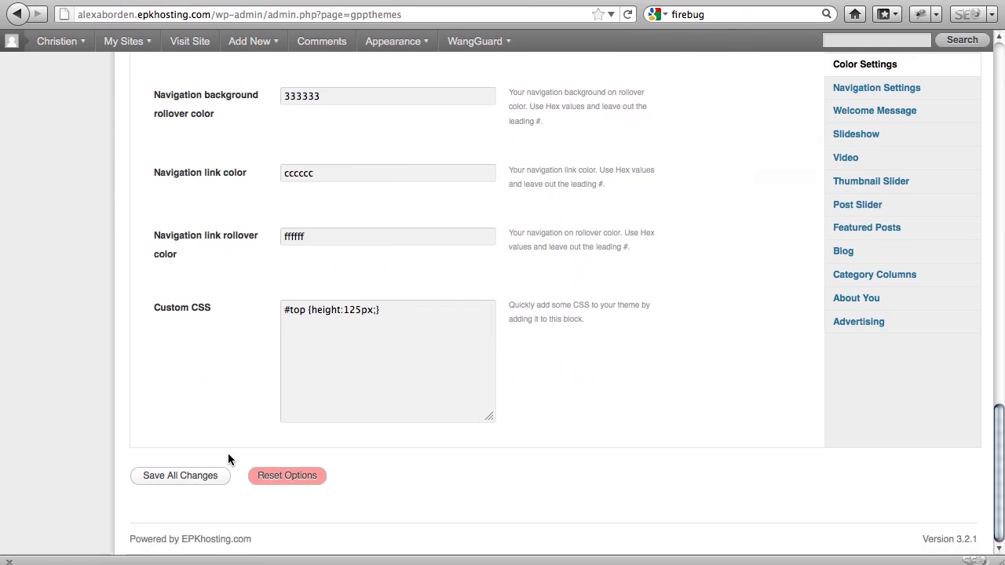
left_click(211, 475)
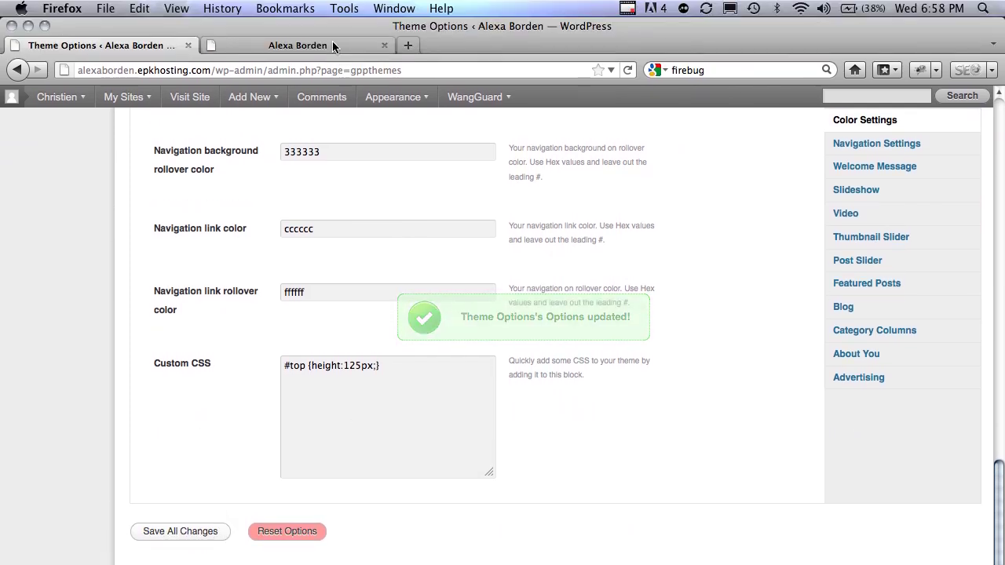
left_click(332, 0)
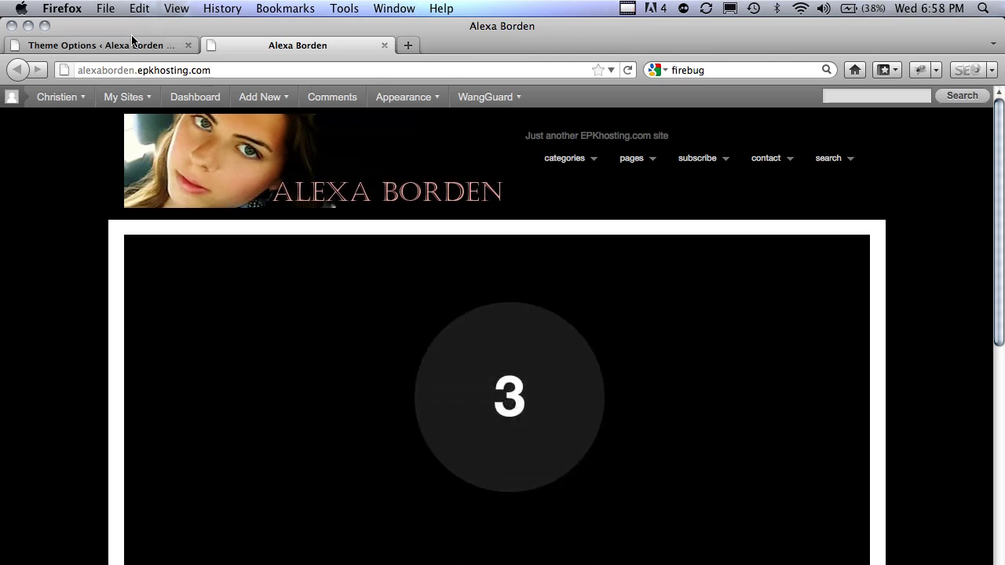
left_click(134, 41)
- Delete the site tagline in General Settings, save, and reload the homepage to confirm
scroll(77, 416, "up", 15)
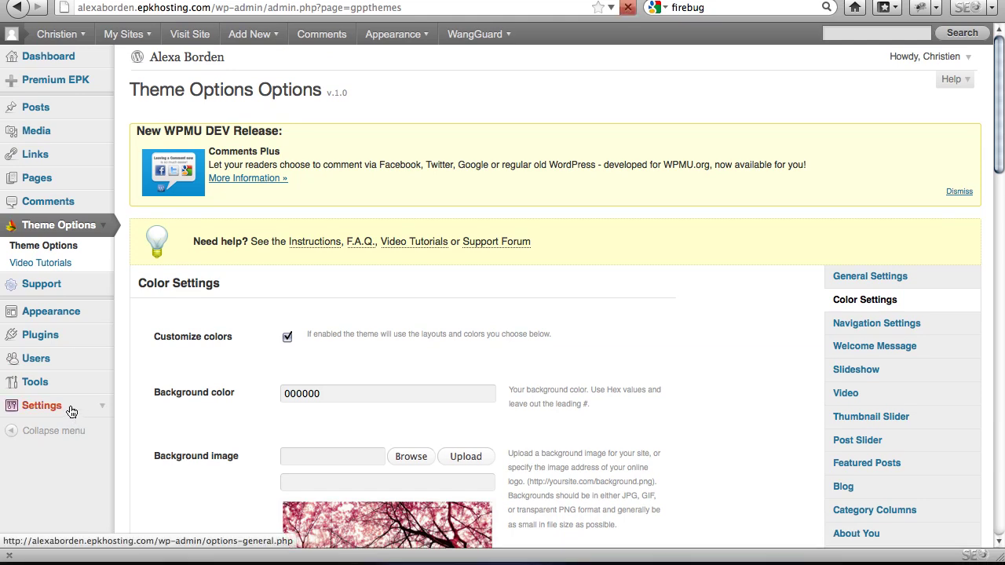
left_click(69, 410)
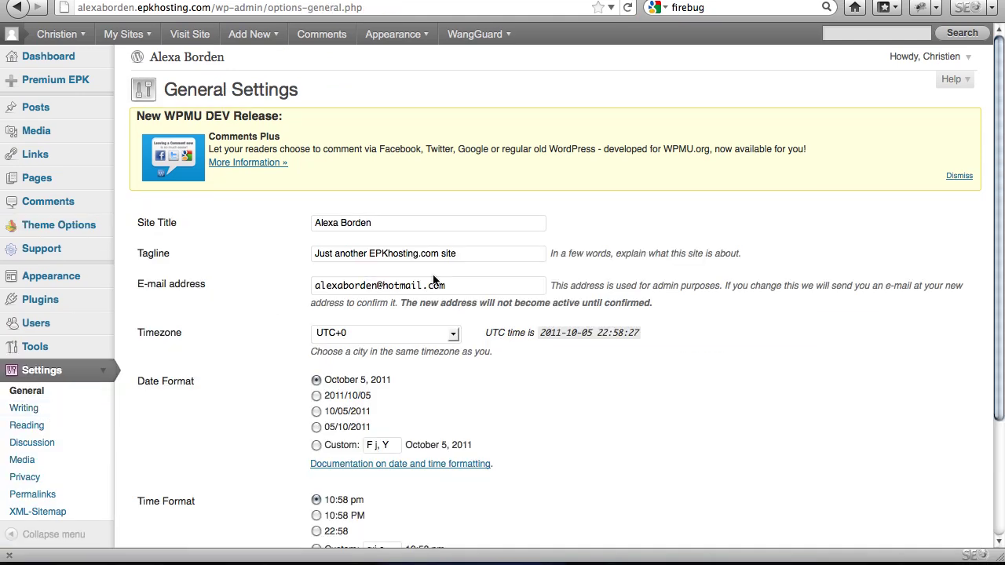
triple_click(520, 262)
key("BackSpace")
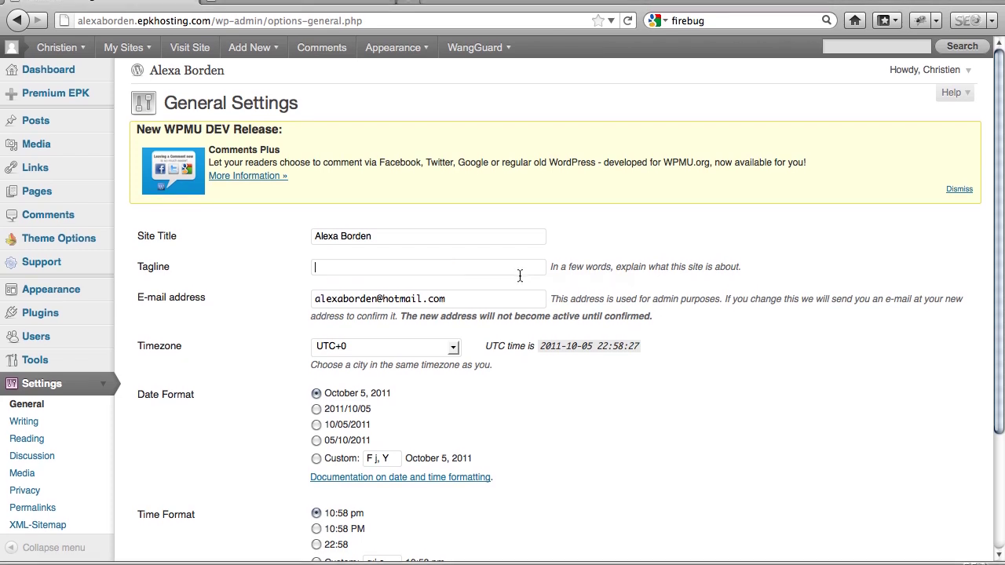
scroll(522, 264, "down", 1)
scroll(392, 330, "down", 3)
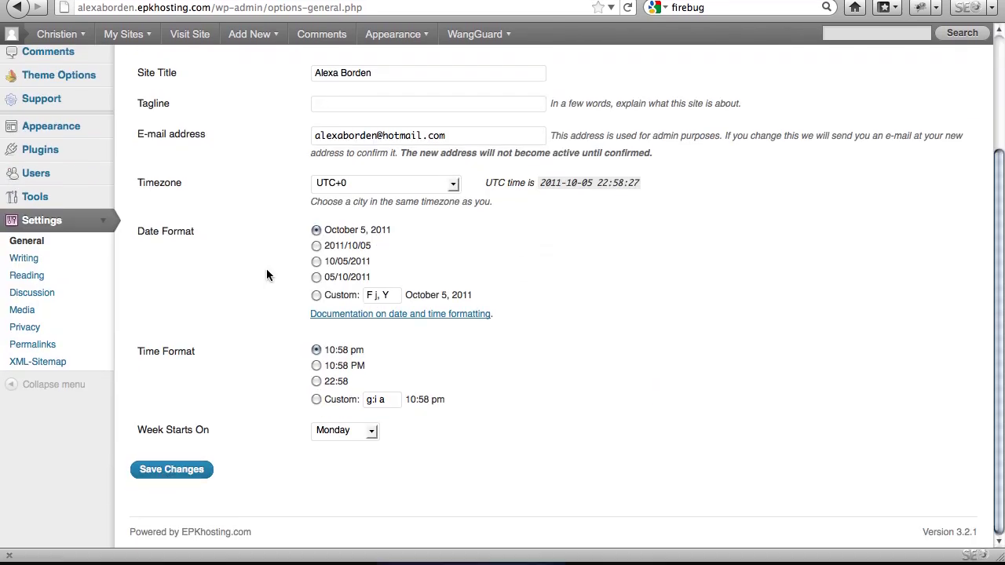
scroll(235, 271, "up", 4)
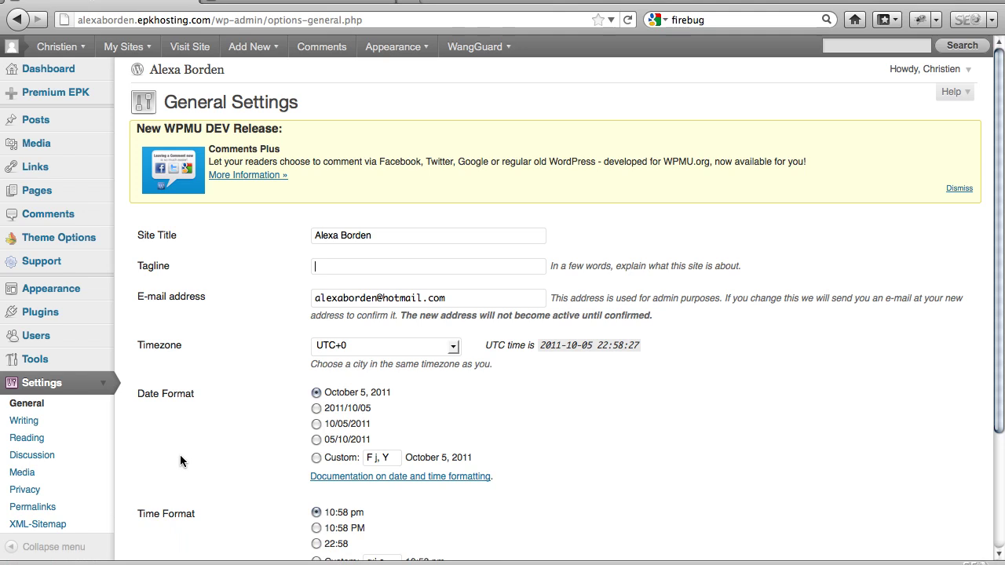
scroll(180, 460, "down", 3)
left_click(178, 469)
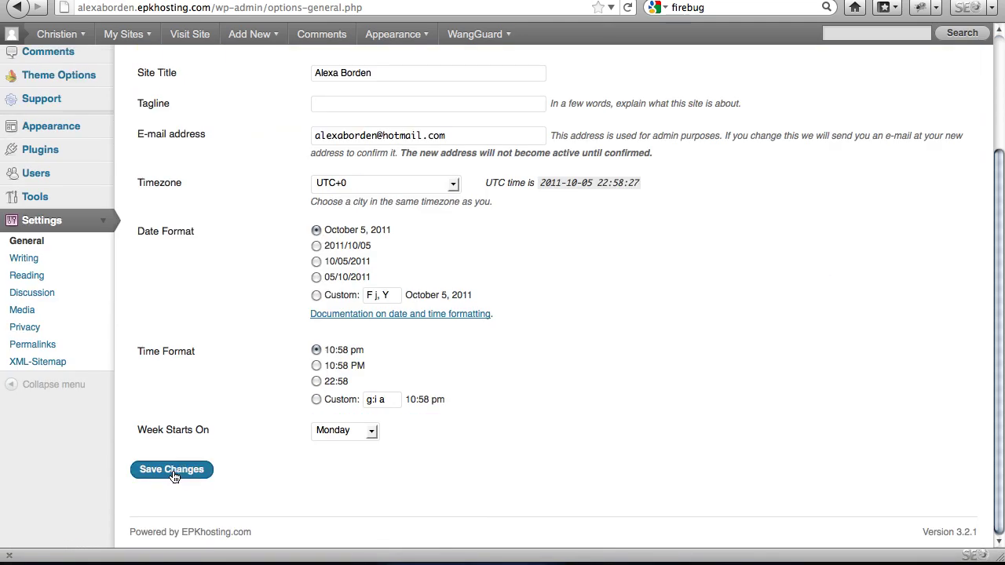
left_click(302, 45)
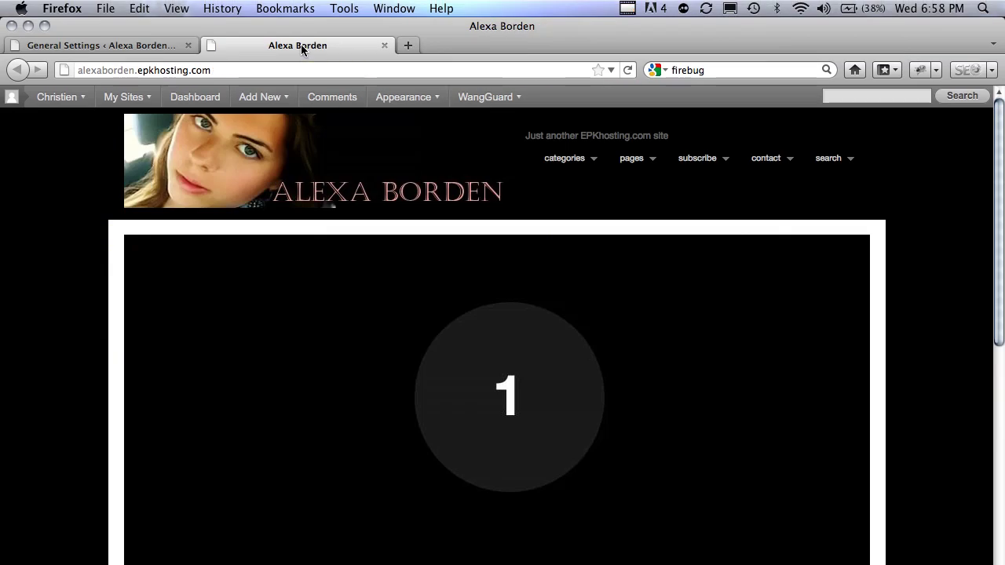
key("Return")
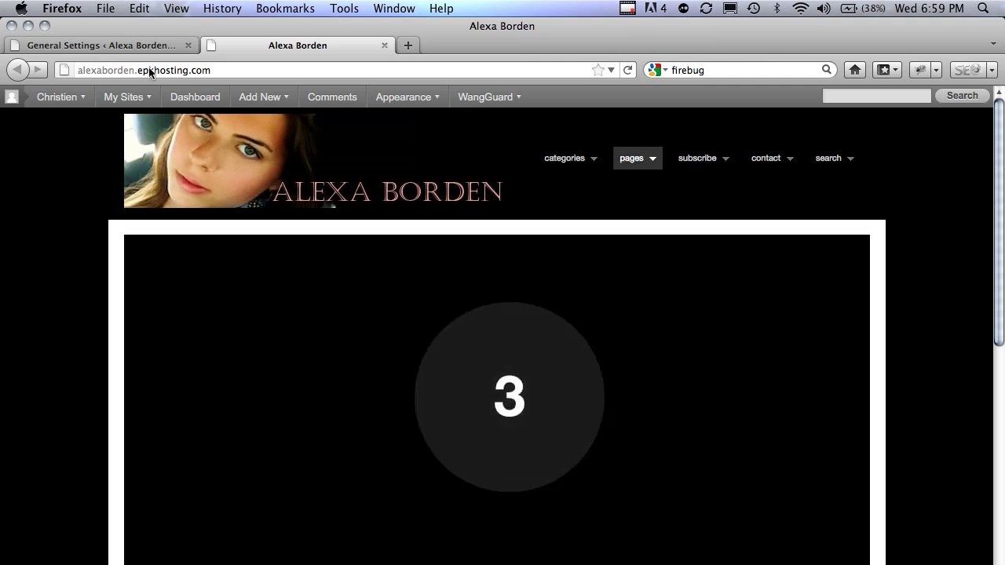
- Tick the WordPress 3.0 Menu option under Theme Options > Navigation Settings
left_click(126, 46)
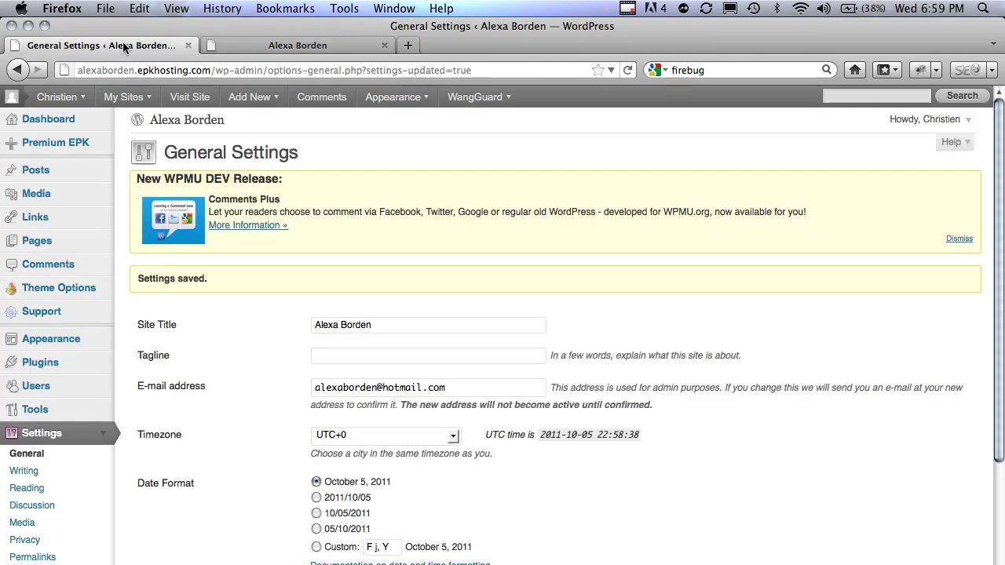
left_click(62, 287)
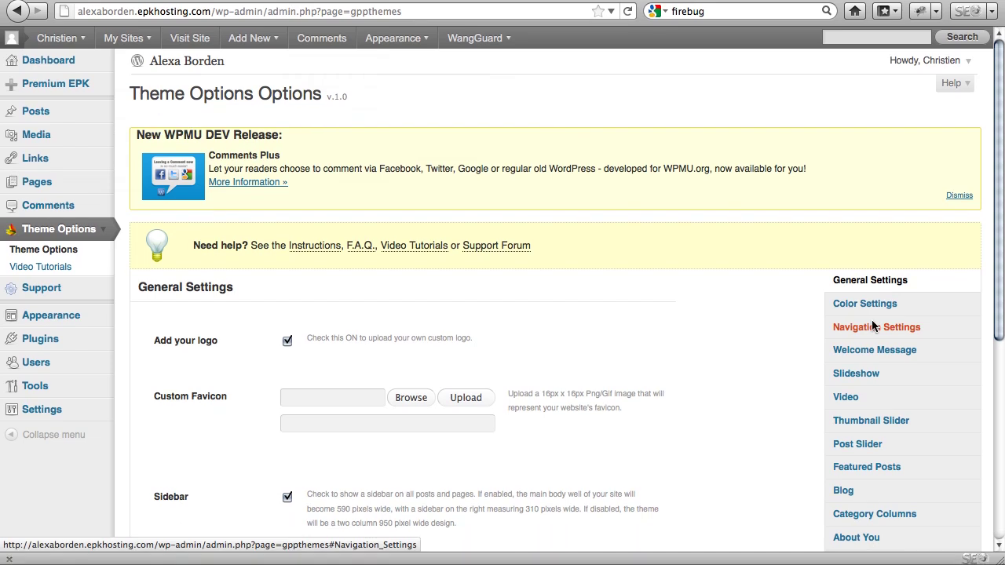
left_click(873, 327)
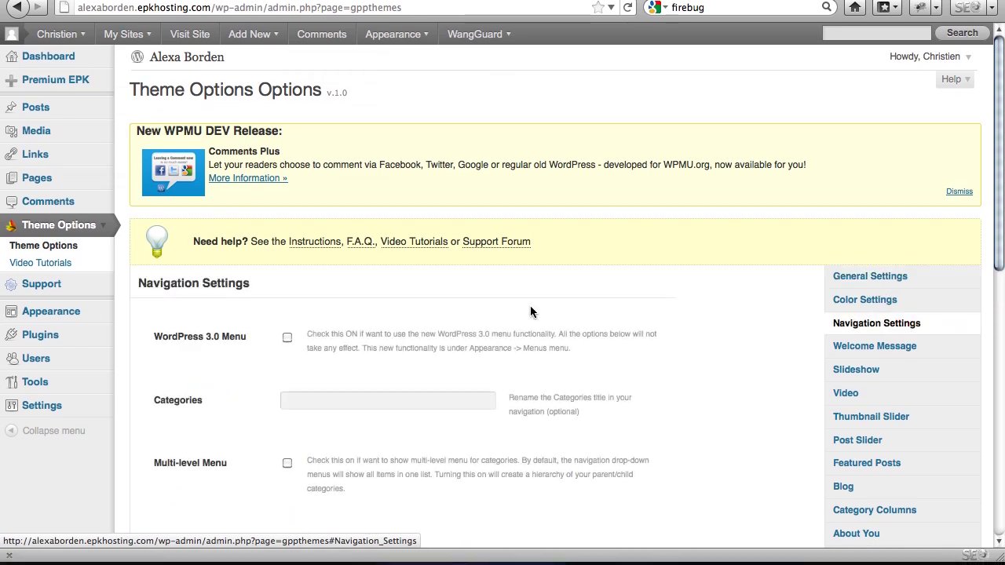
scroll(530, 312, "down", 5)
scroll(530, 311, "down", 5)
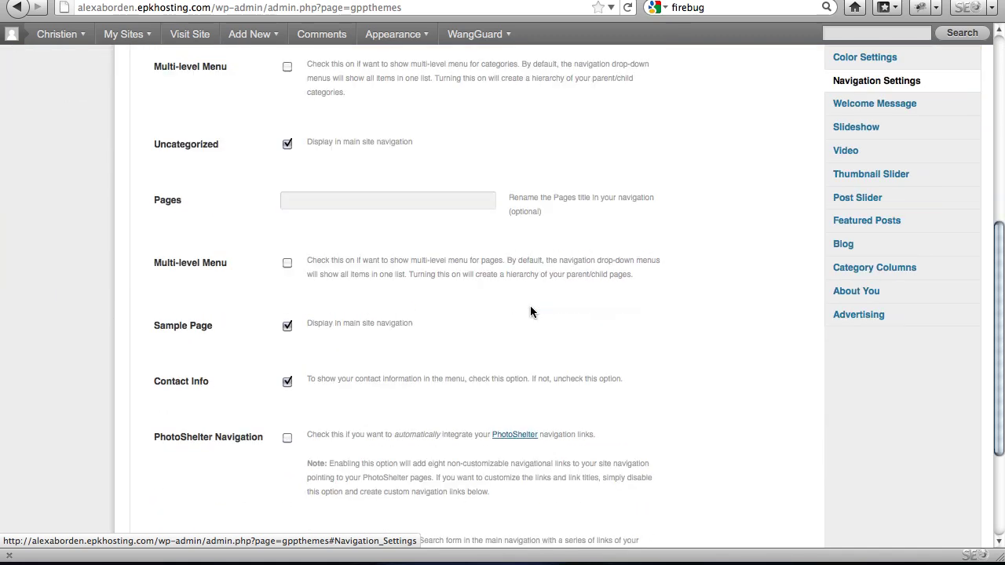
scroll(339, 369, "down", 2)
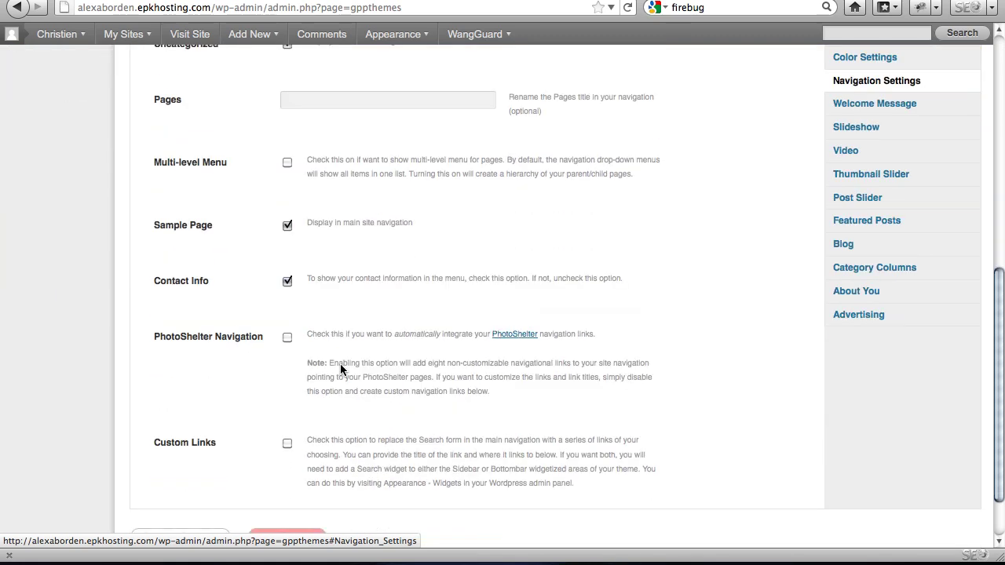
scroll(339, 369, "up", 2)
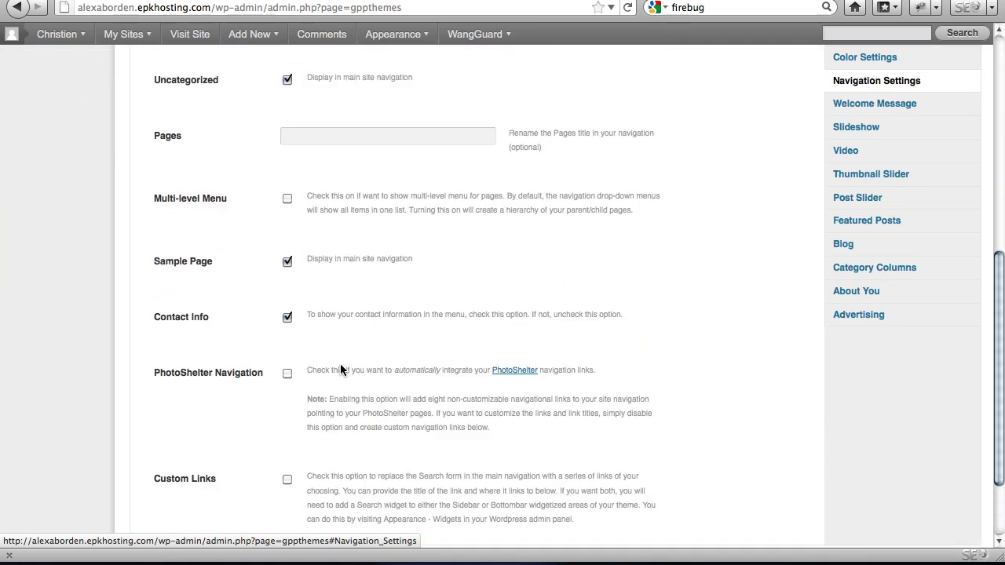
scroll(340, 369, "up", 3)
scroll(341, 370, "up", 5)
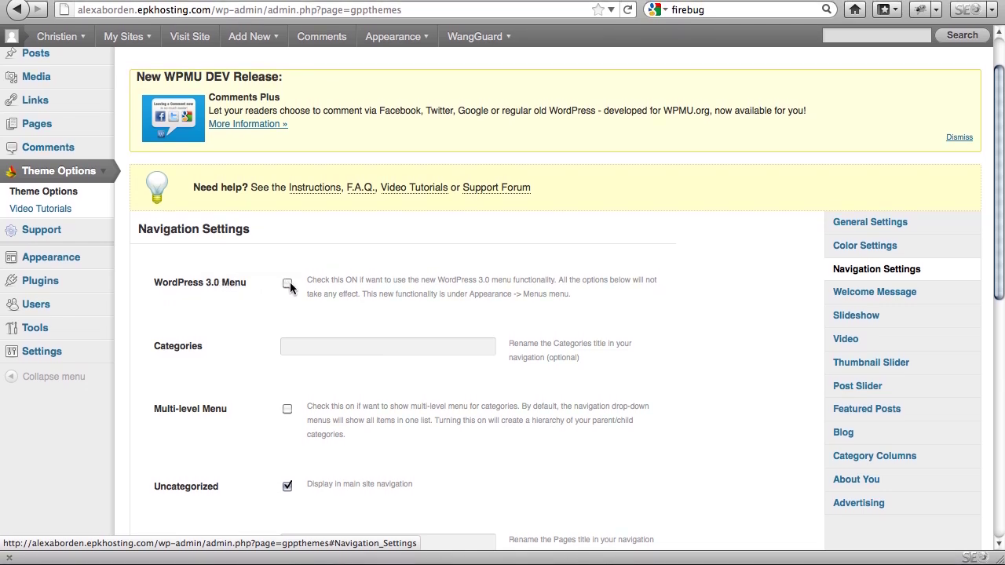
left_click(288, 284)
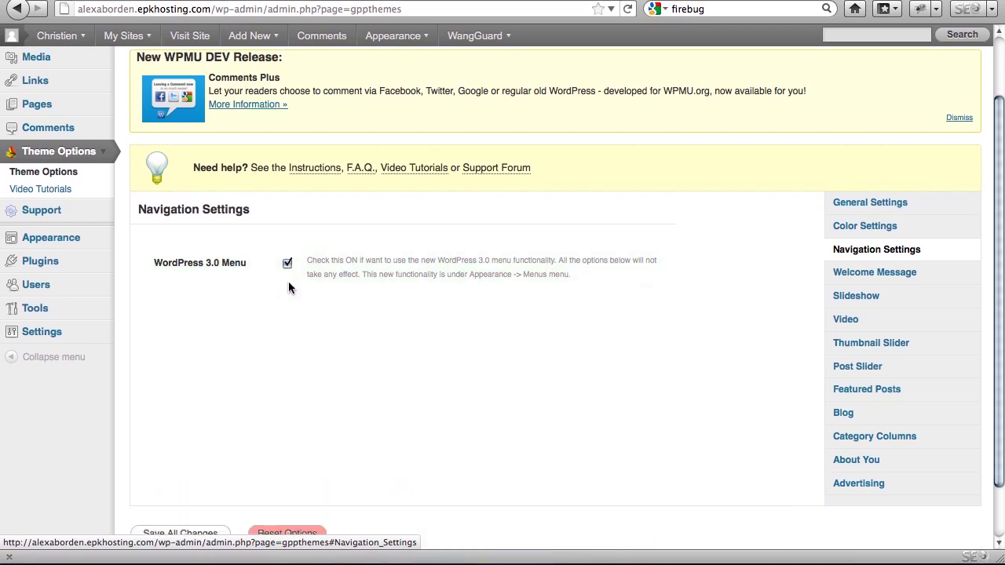
- Save the navigation settings and reload the live site
scroll(248, 447, "down", 2)
left_click(191, 470)
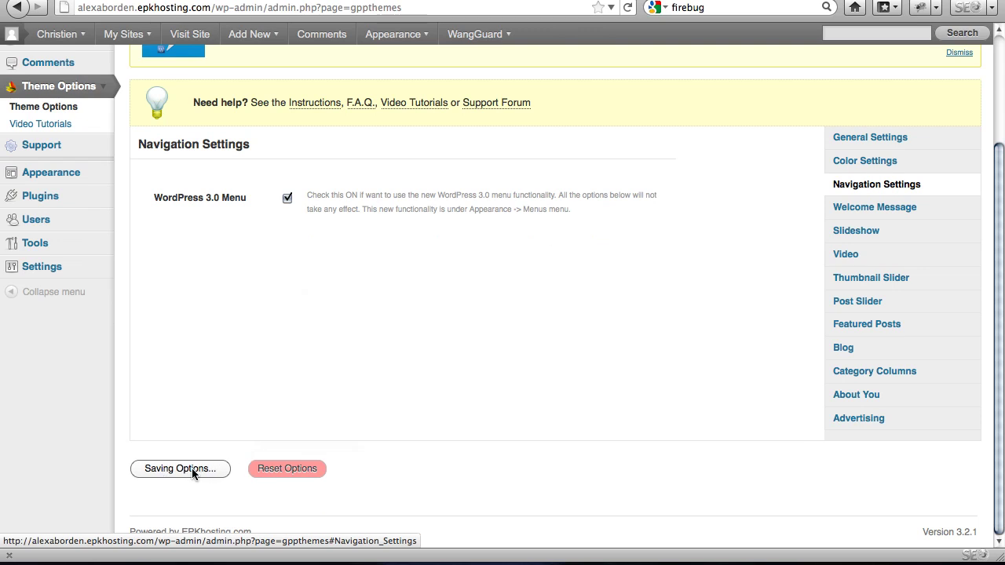
left_click(190, 34, "super")
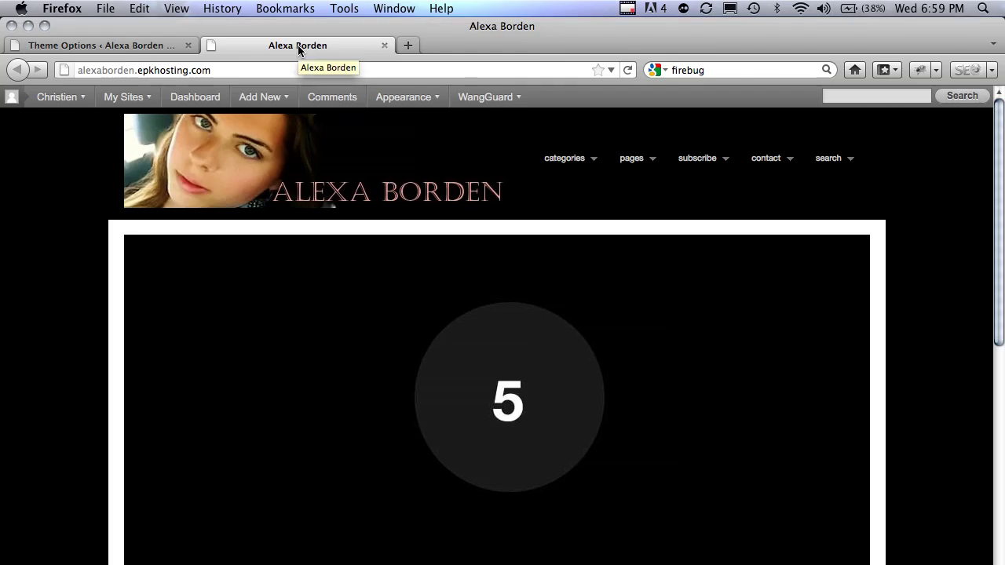
key("super+l")
key("Return")
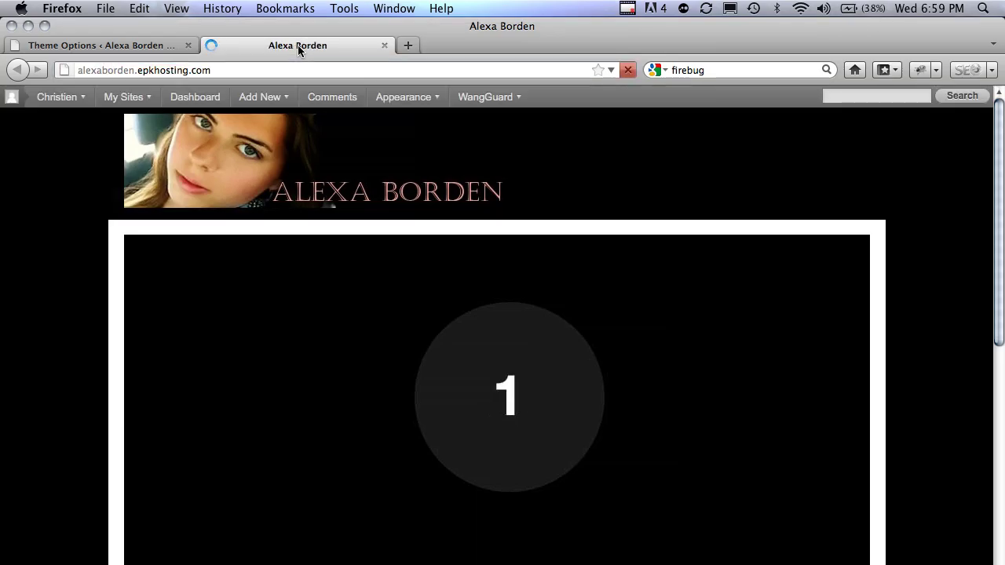
- Create a new menu named 'Main Menu' under Appearance > Menus
left_click(123, 46)
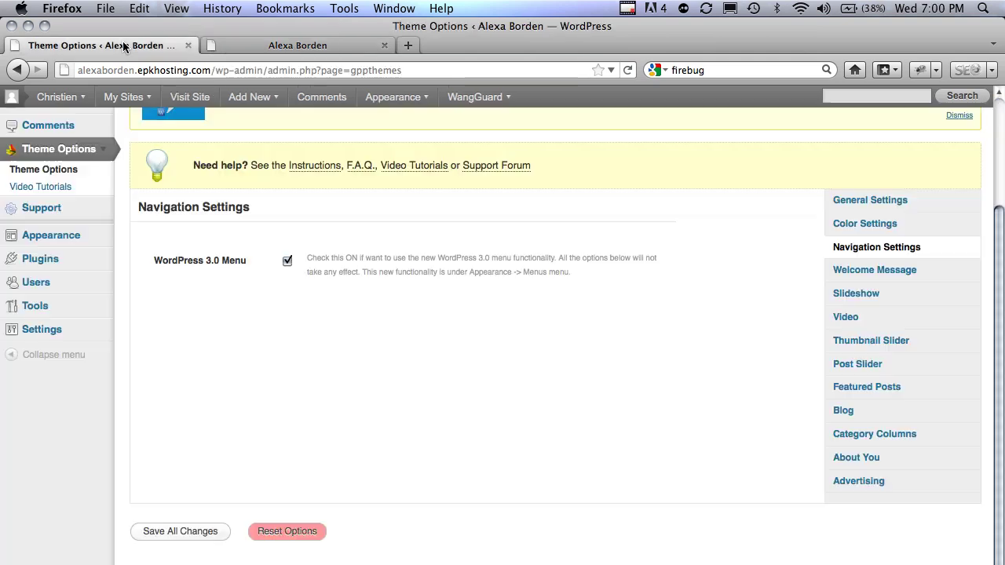
left_click(102, 234)
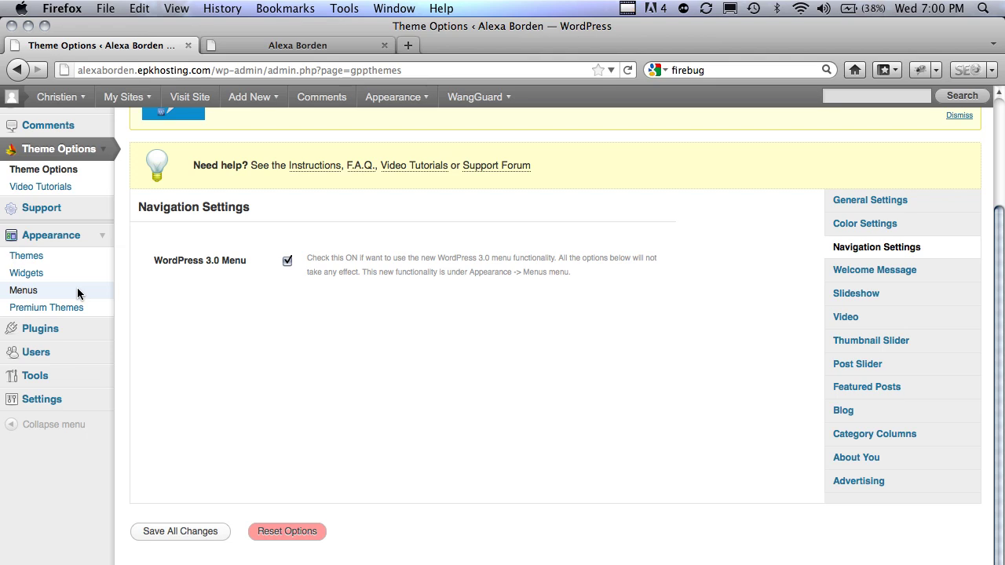
left_click(77, 291)
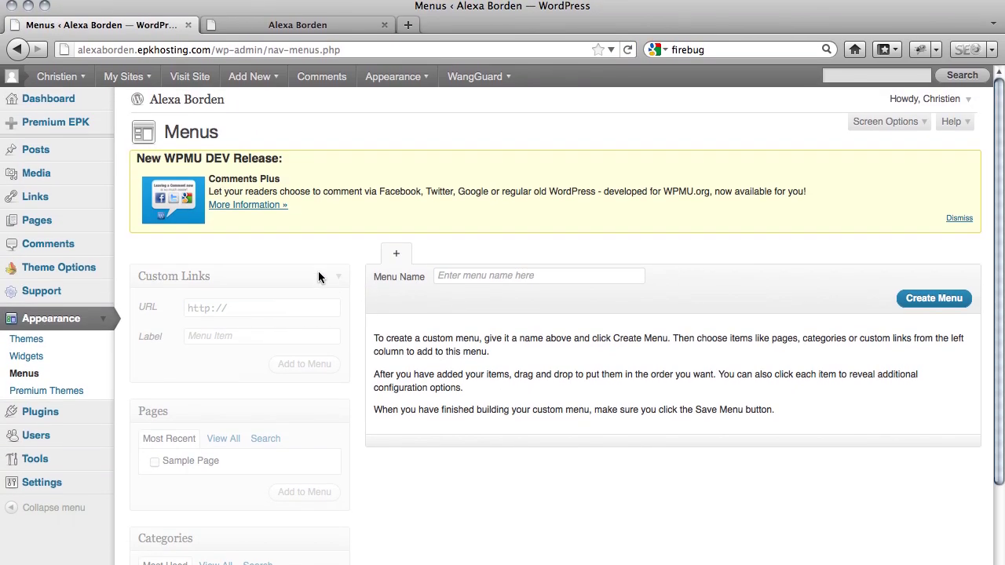
scroll(353, 259, "down", 1)
left_click(501, 252)
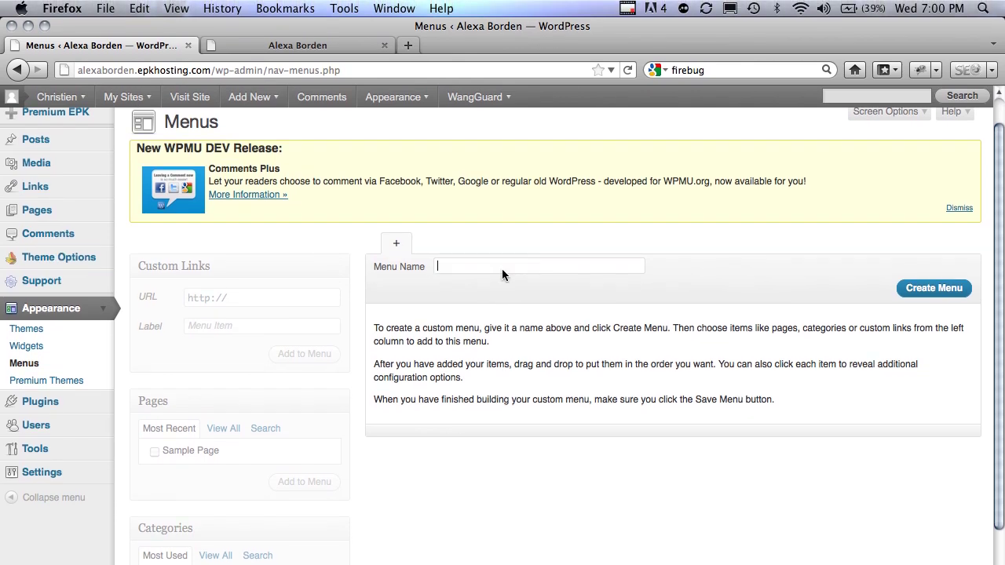
type("Main Menu")
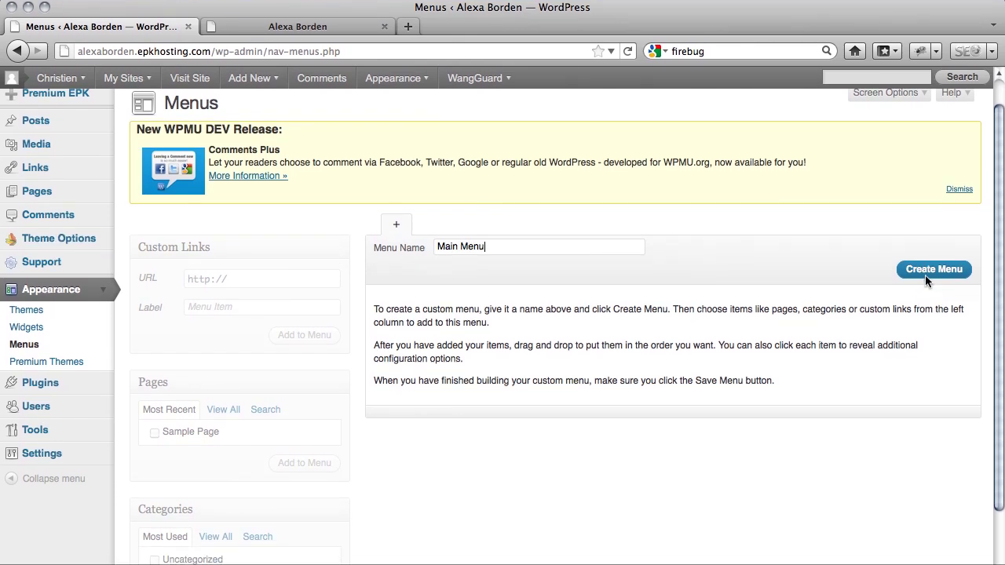
left_click(925, 289)
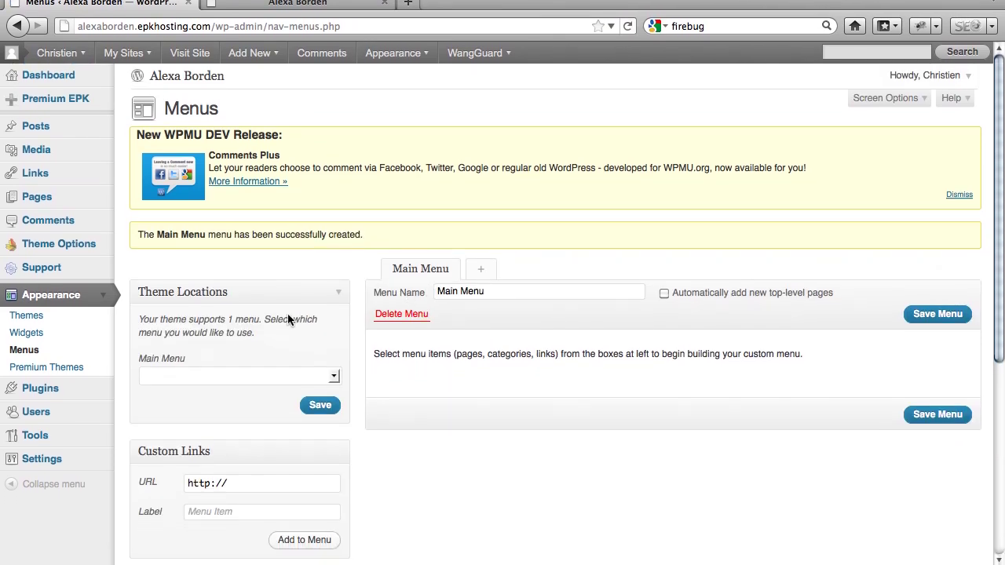
- Assign Main Menu to the theme's Main Menu location, then return to the site tab
scroll(277, 302, "down", 3)
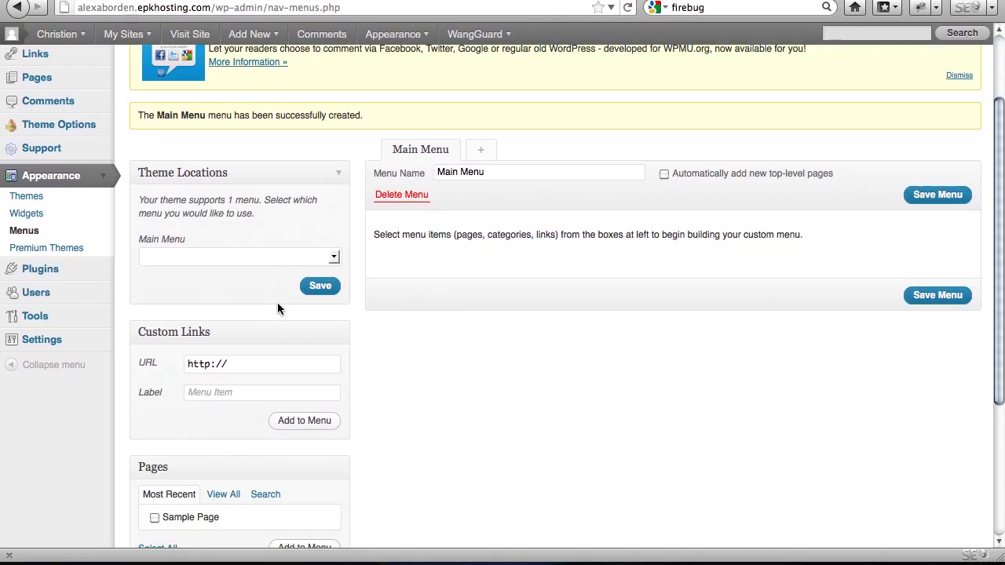
left_click(323, 260)
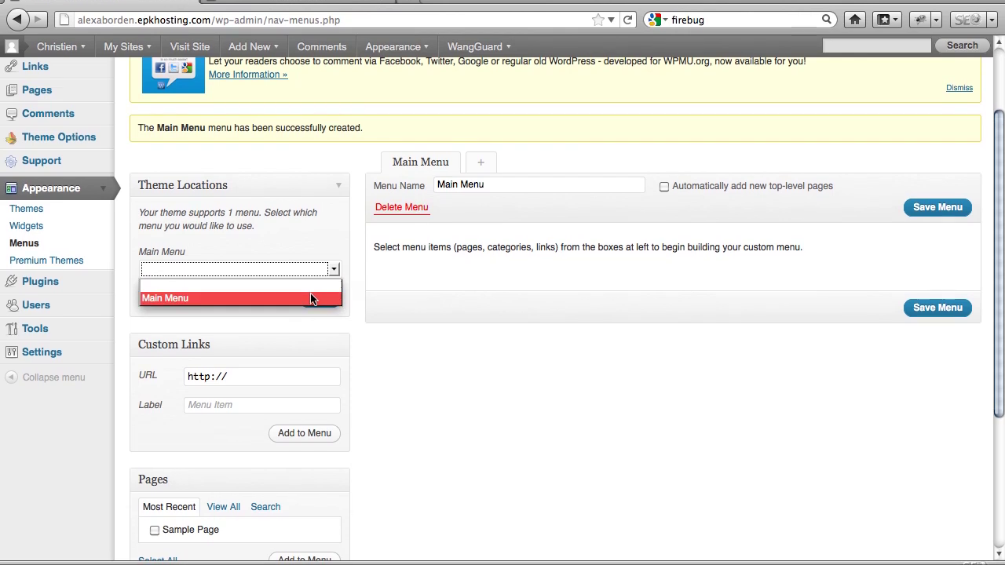
left_click(310, 293)
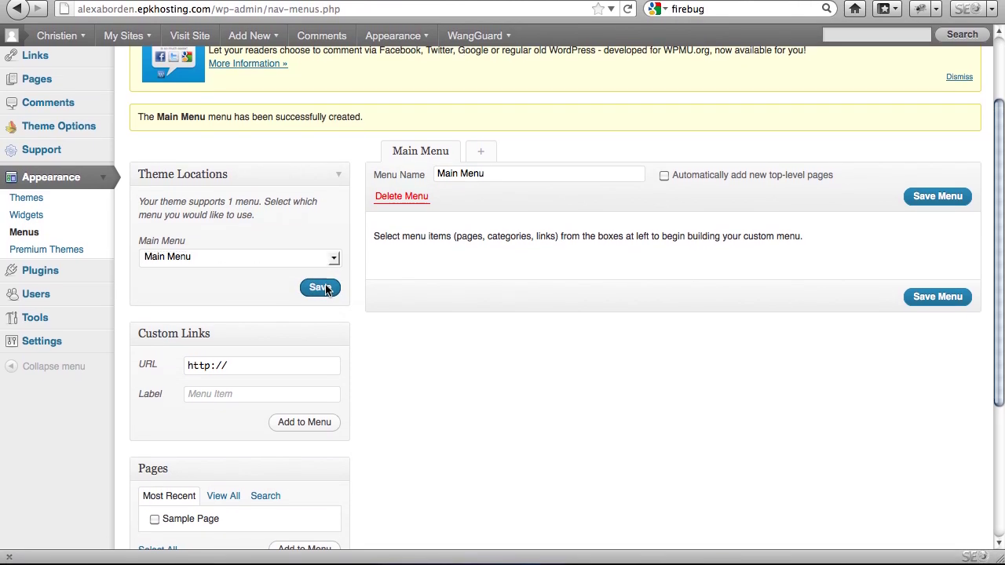
scroll(403, 324, "down", 5)
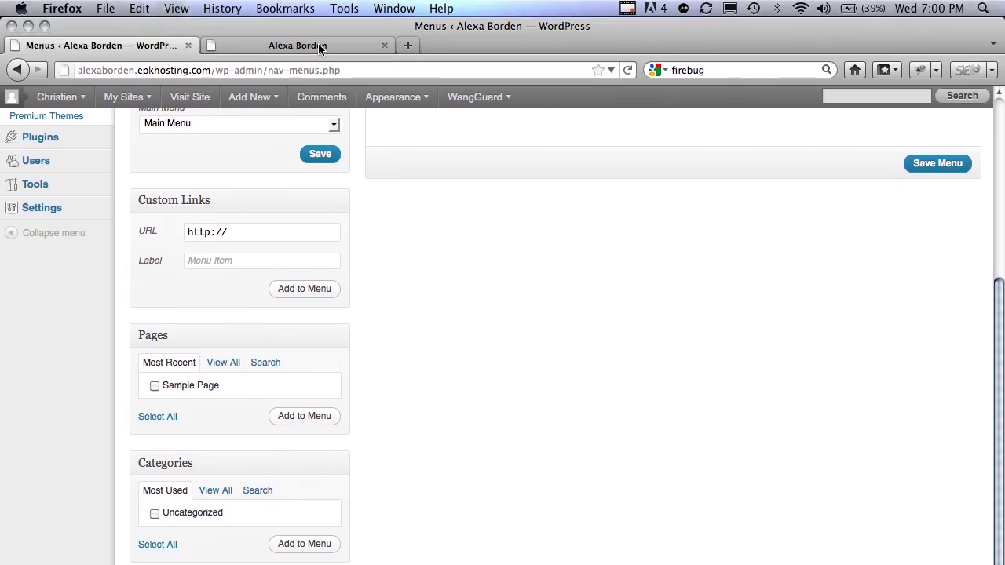
left_click(320, 48)
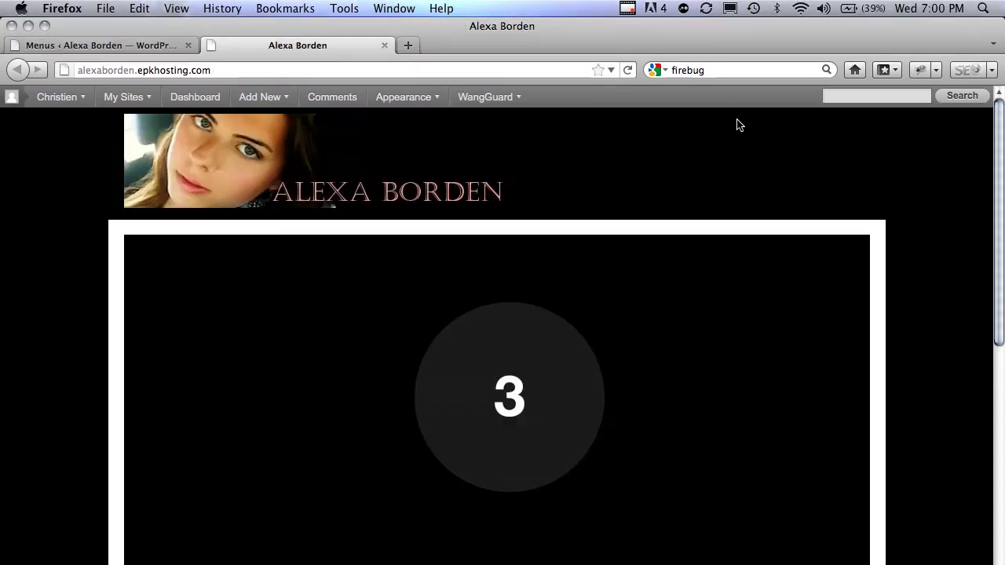
- Search Google for the artist's name, open her MySpace profile, then close that tab
left_click(740, 73)
type("a")
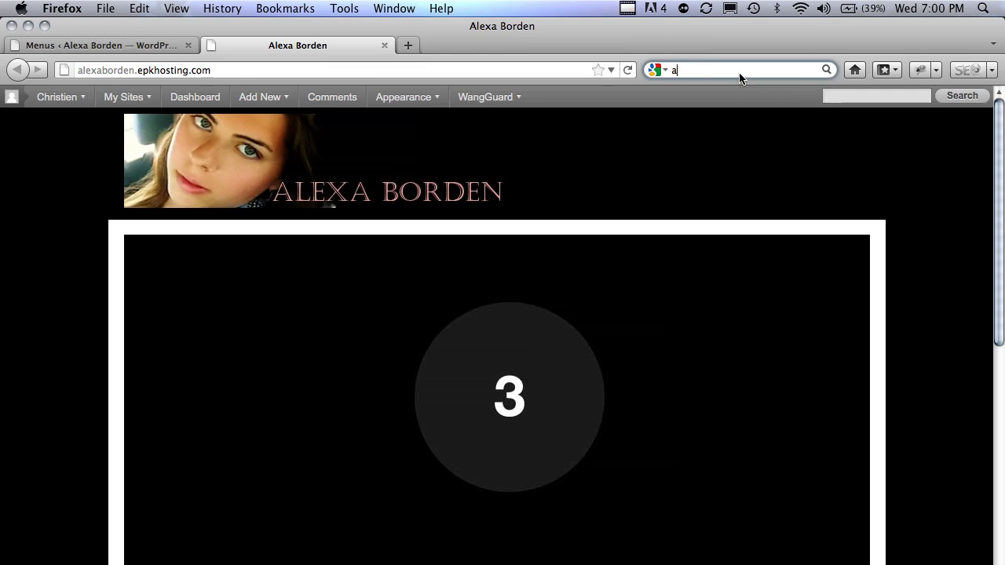
type("lexa borden")
key("Return")
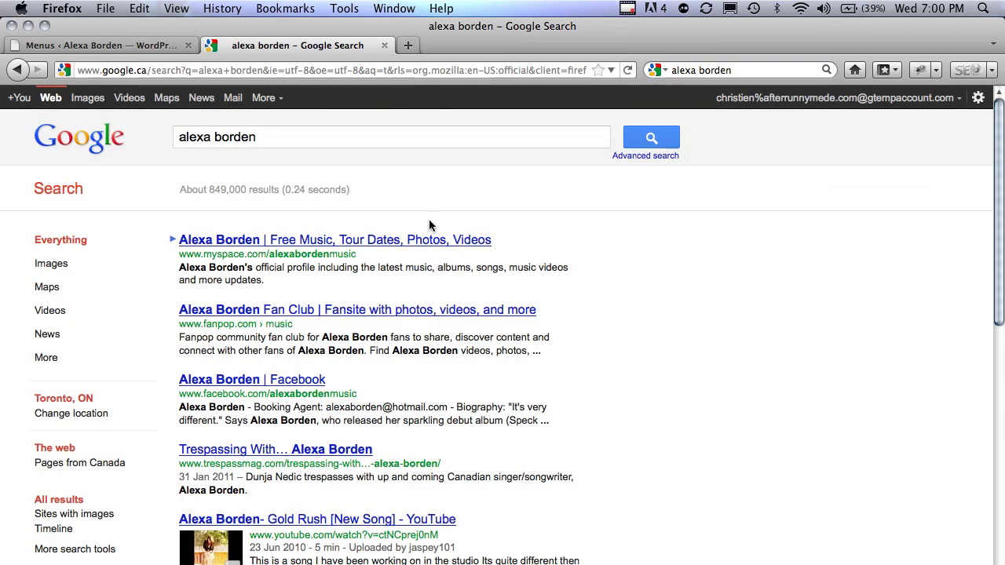
left_click(411, 239)
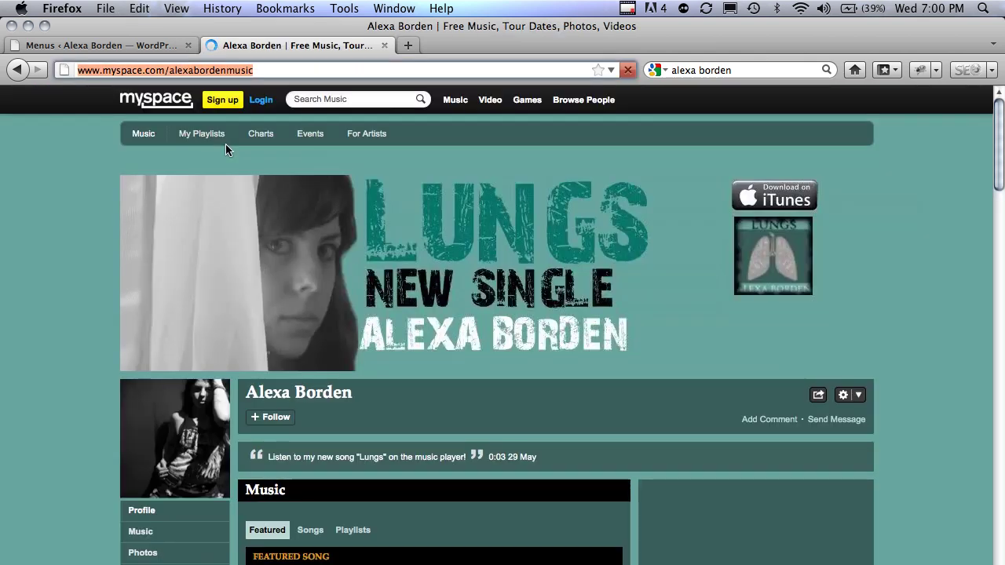
key("super+w")
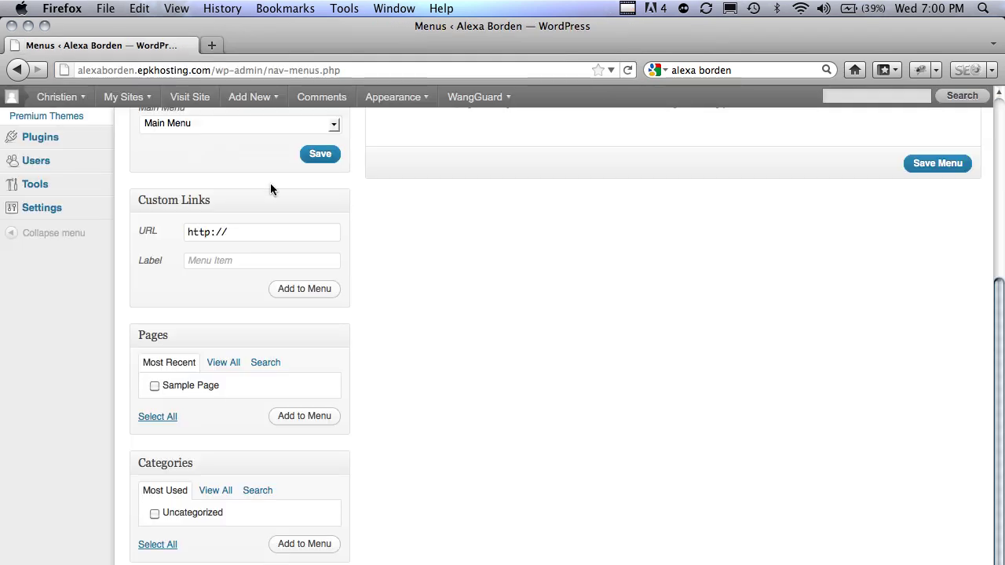
- Add a custom link labelled 'MySpace' using the pasted MySpace profile address
scroll(322, 229, "up", 5)
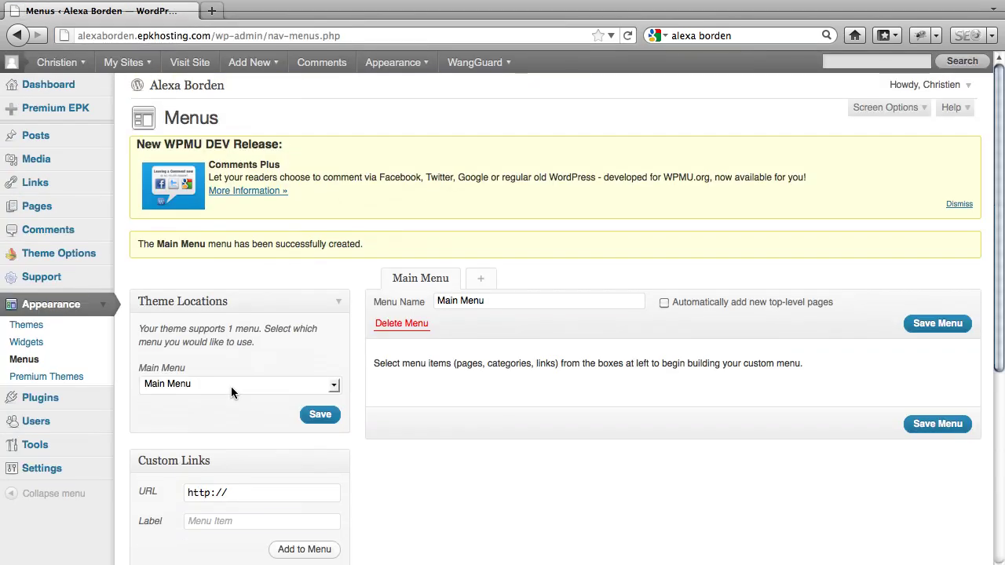
triple_click(261, 495)
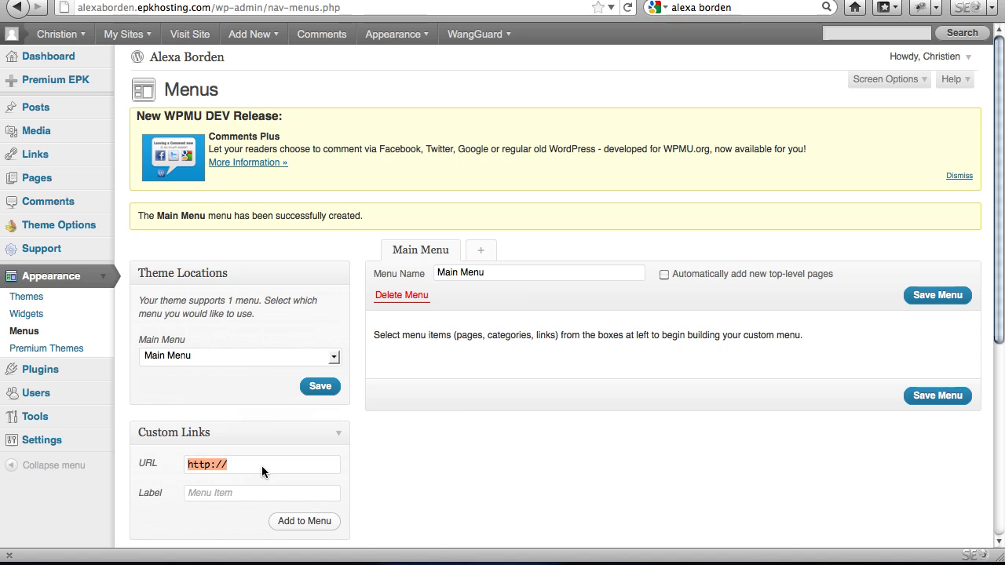
type("http://www.myspace.com/alexabordenmusic")
left_click(247, 493)
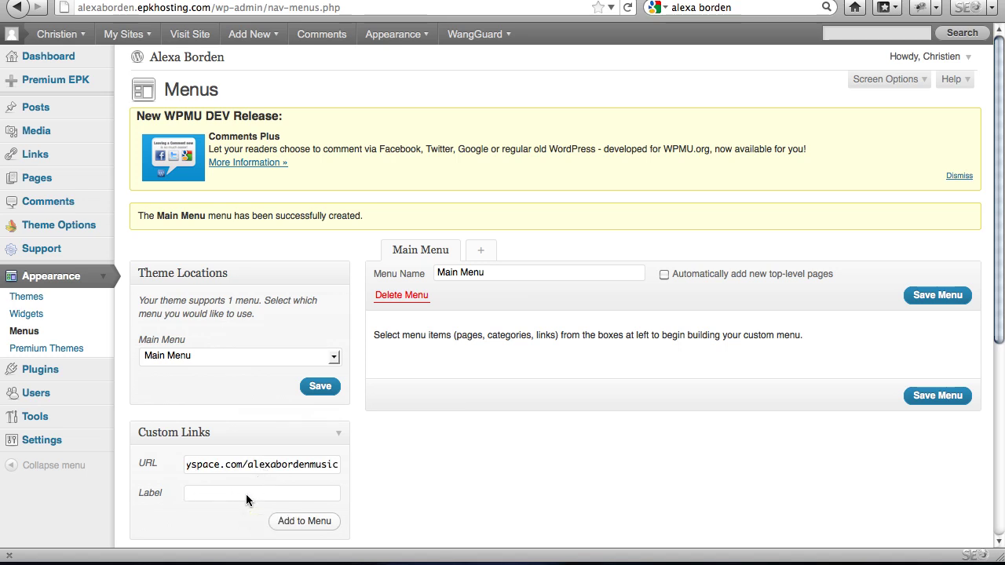
type("MySpace")
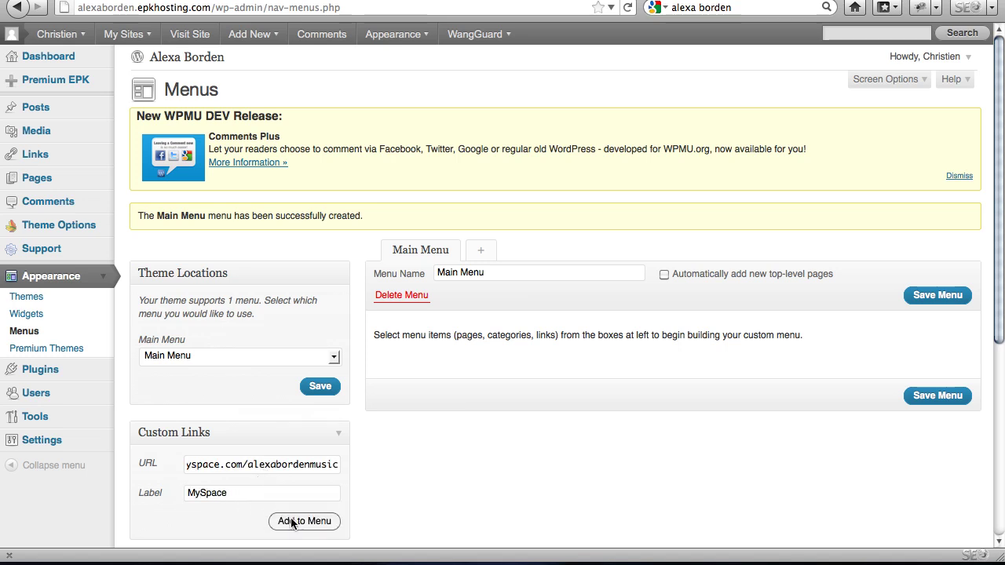
left_click(293, 522)
- Add Sample Page and the Uncategorized category to the menu
scroll(699, 353, "down", 10)
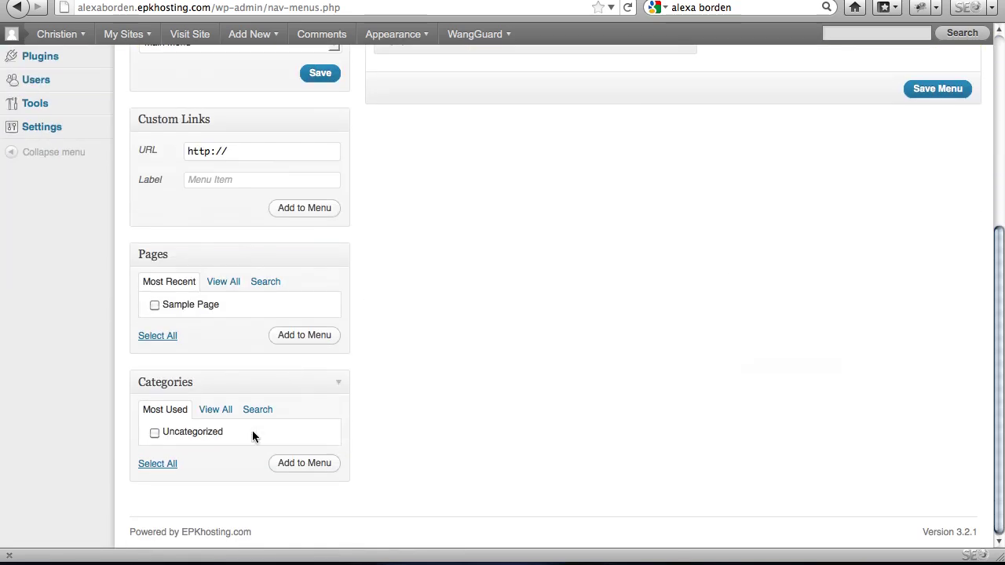
left_click(203, 432)
scroll(161, 385, "up", 10)
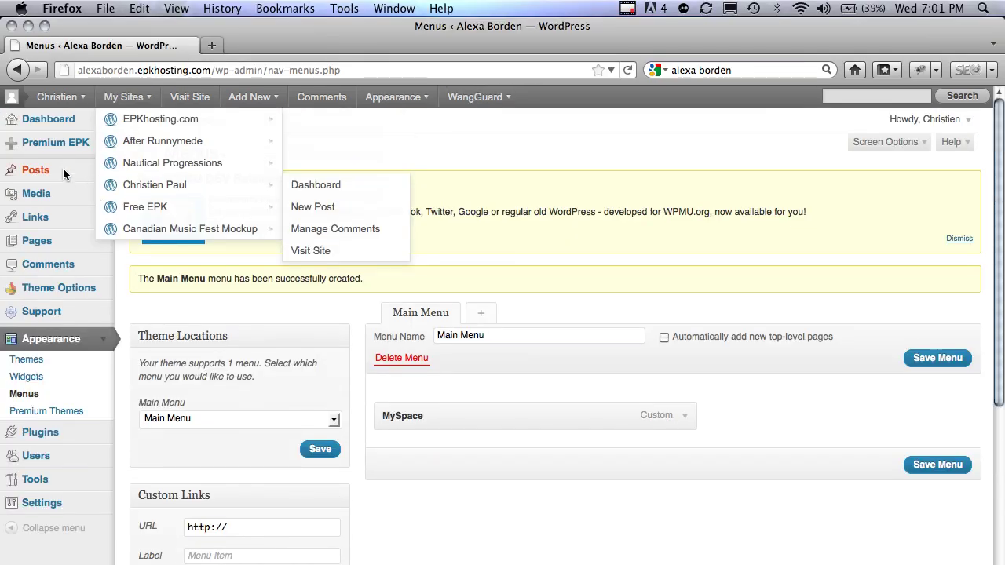
left_click(102, 170)
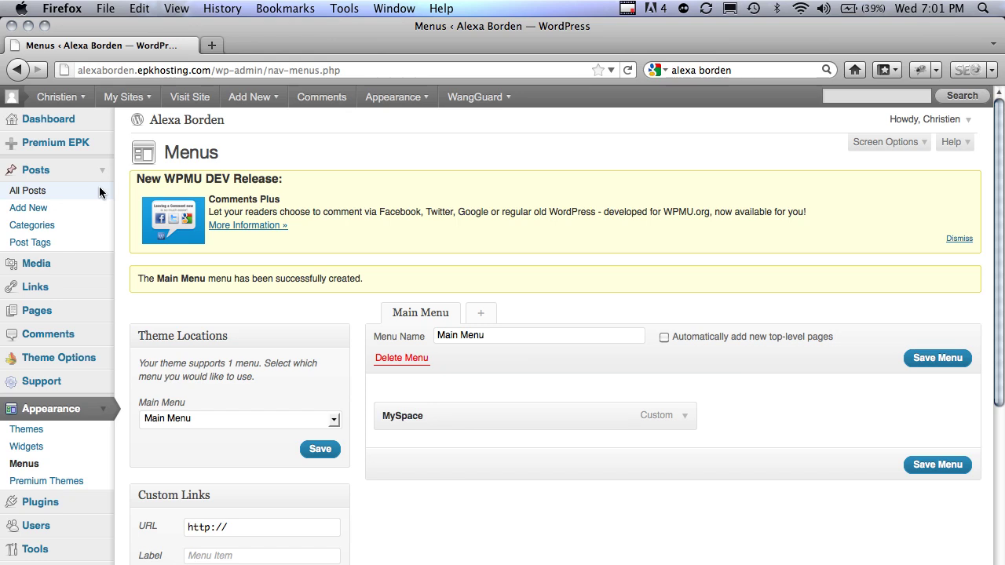
scroll(99, 186, "down", 5)
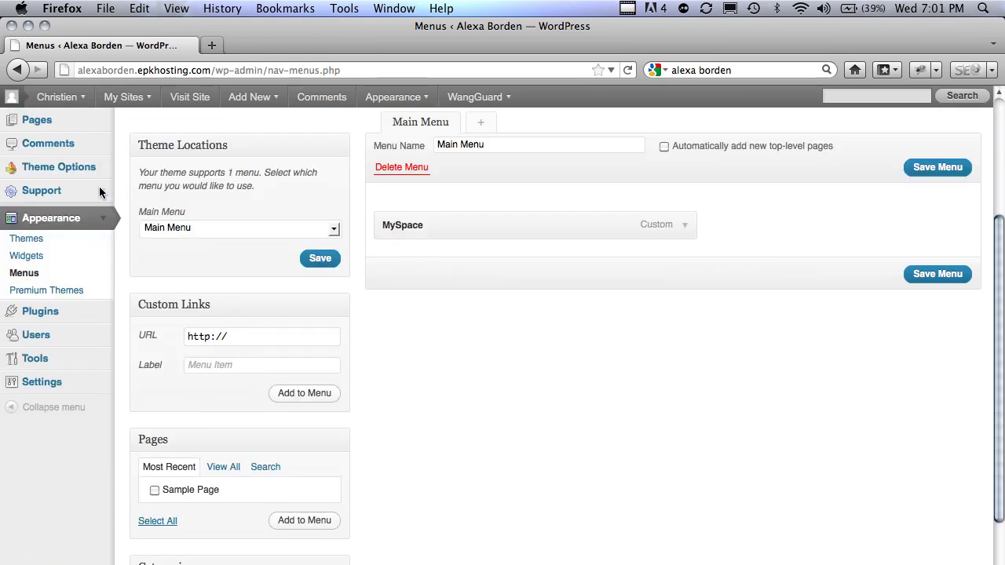
left_click(102, 119)
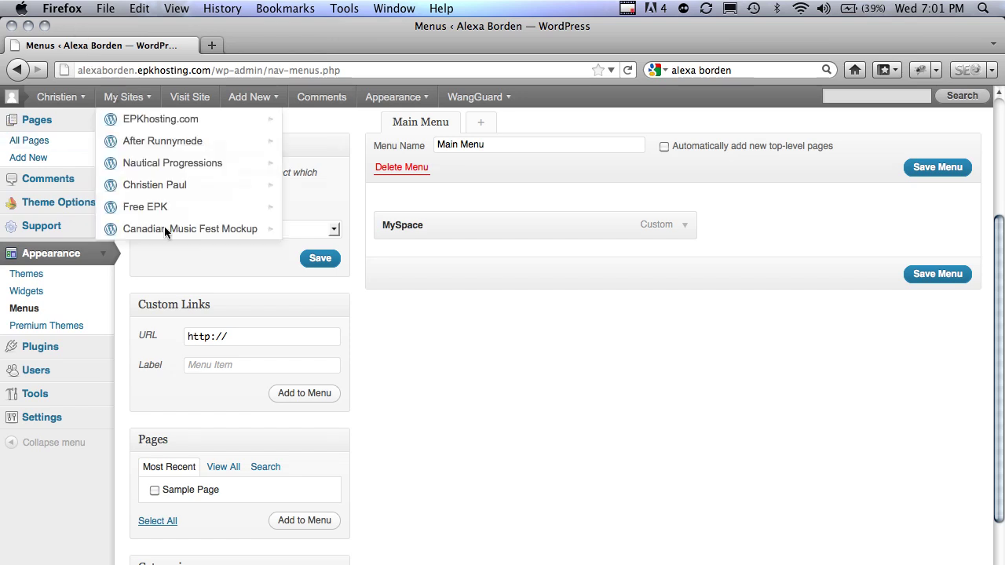
scroll(456, 347, "down", 3)
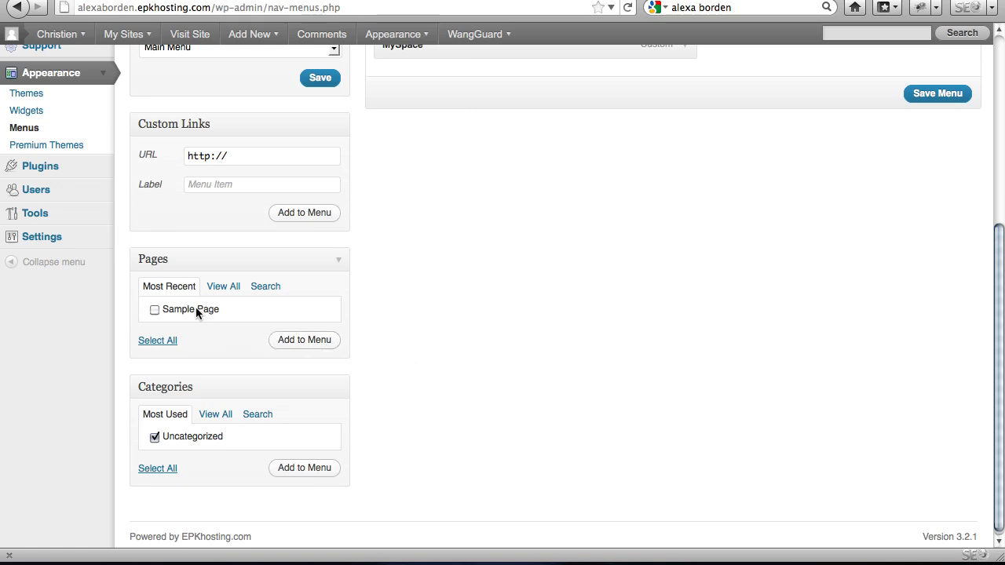
left_click(301, 337)
left_click(306, 467)
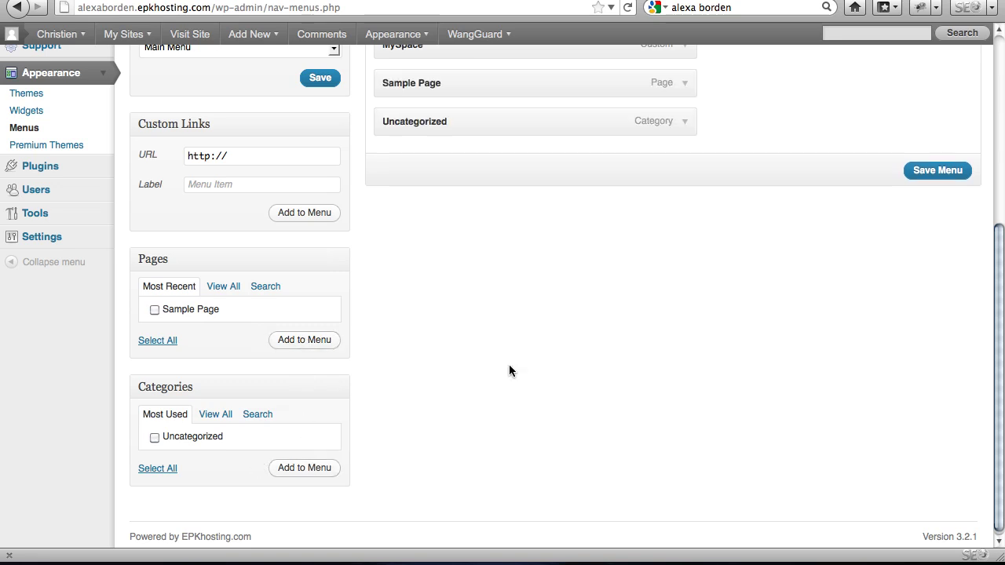
- Save the Main Menu and view the public site to check it
scroll(508, 364, "up", 5)
left_click(940, 294)
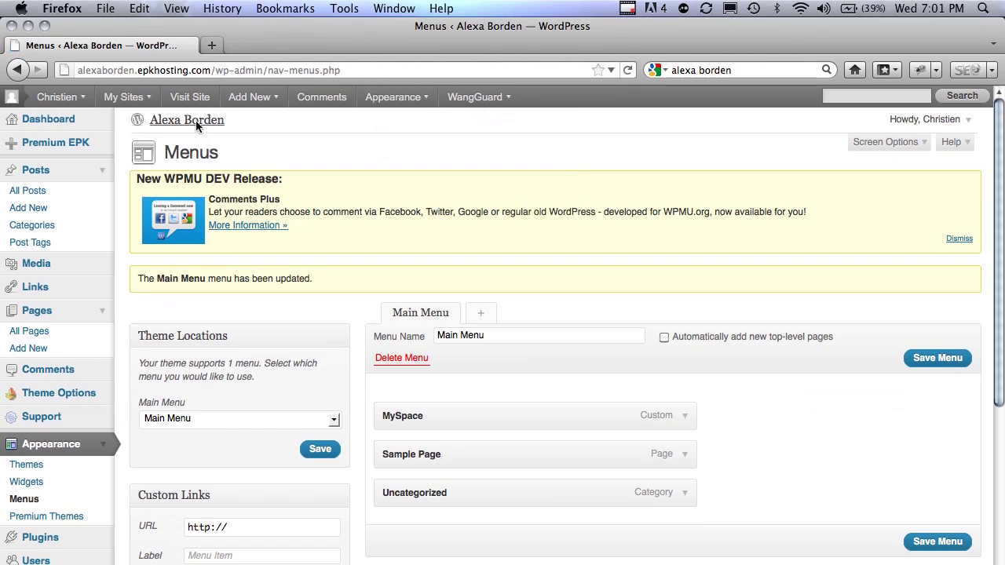
left_click(195, 120)
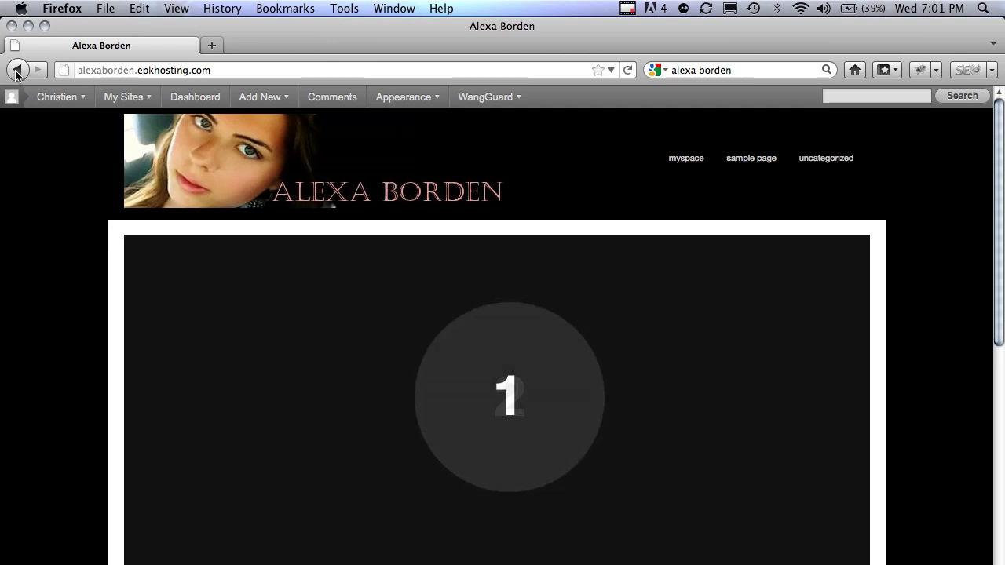
- Nest Sample Page under MySpace, save the menu, and open the site in a new tab
left_click(16, 69)
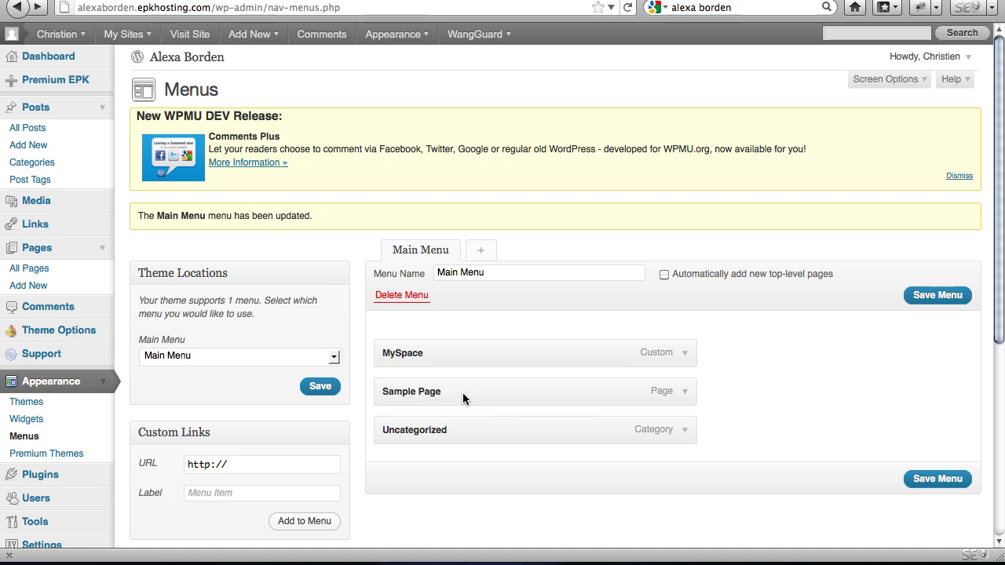
left_click_drag(465, 392, 501, 392)
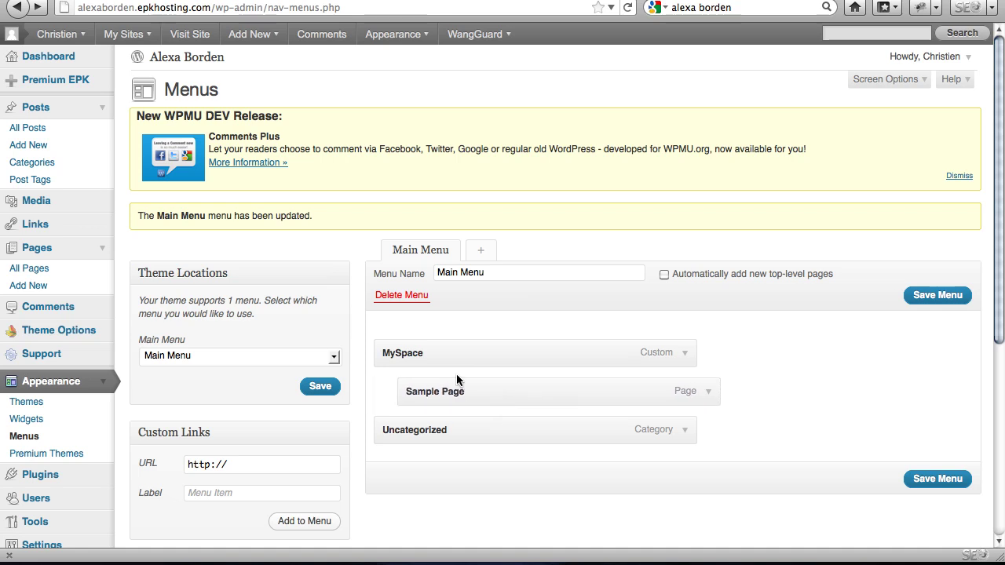
left_click(934, 295)
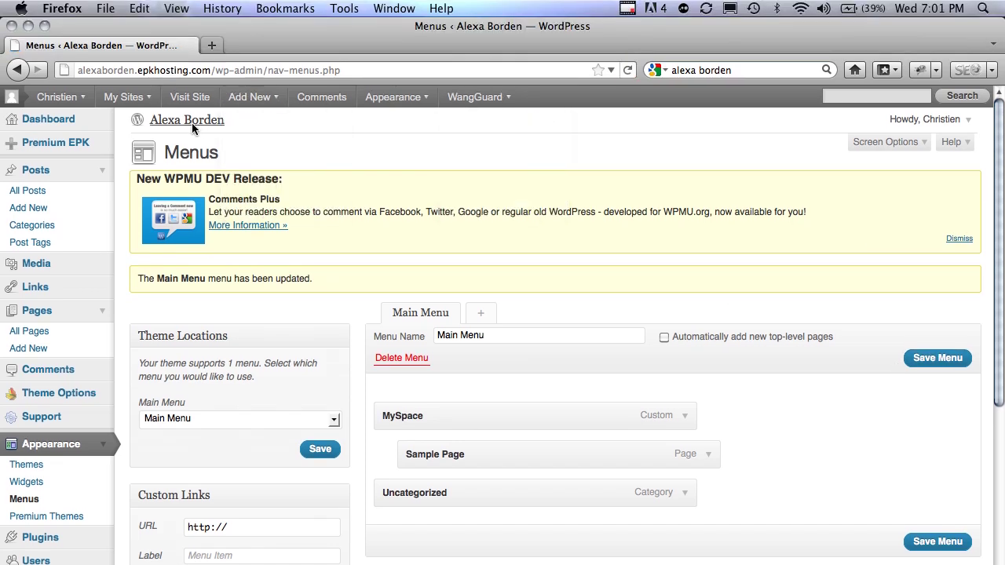
right_click(191, 122)
left_click(221, 135)
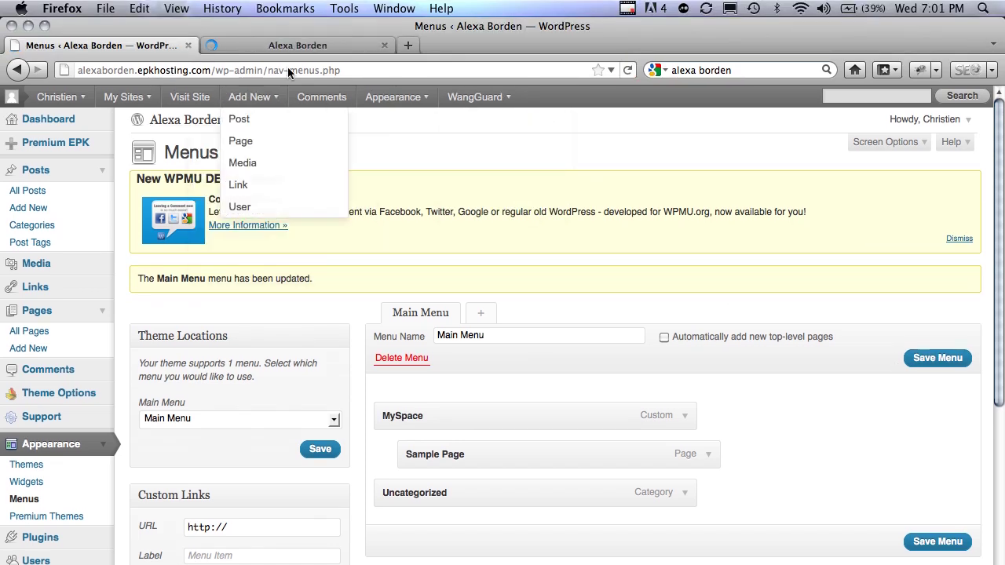
- Nest Uncategorized under Sample Page, save, and reload the site to test the myspace dropdown
left_click(343, 48)
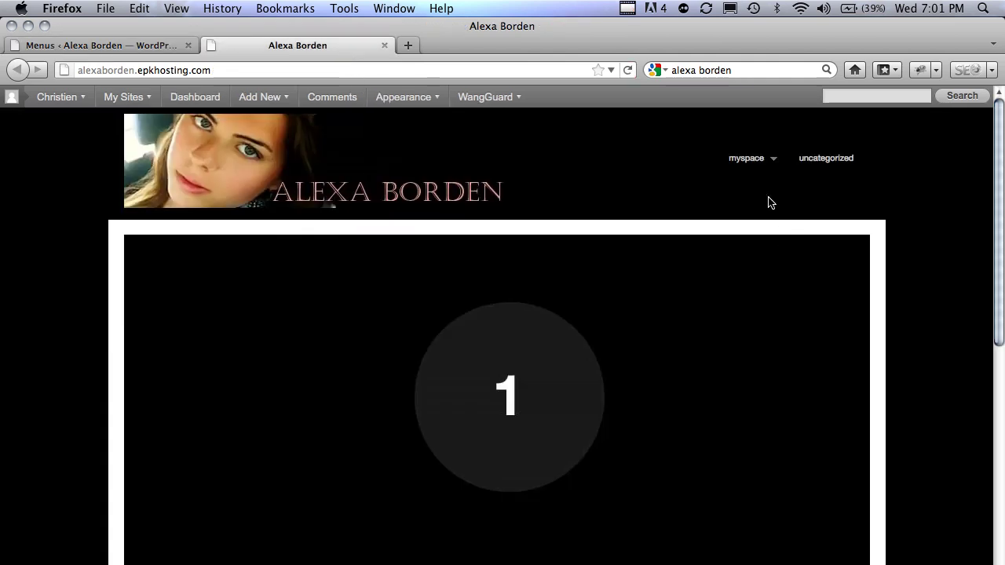
mouse_move(762, 161)
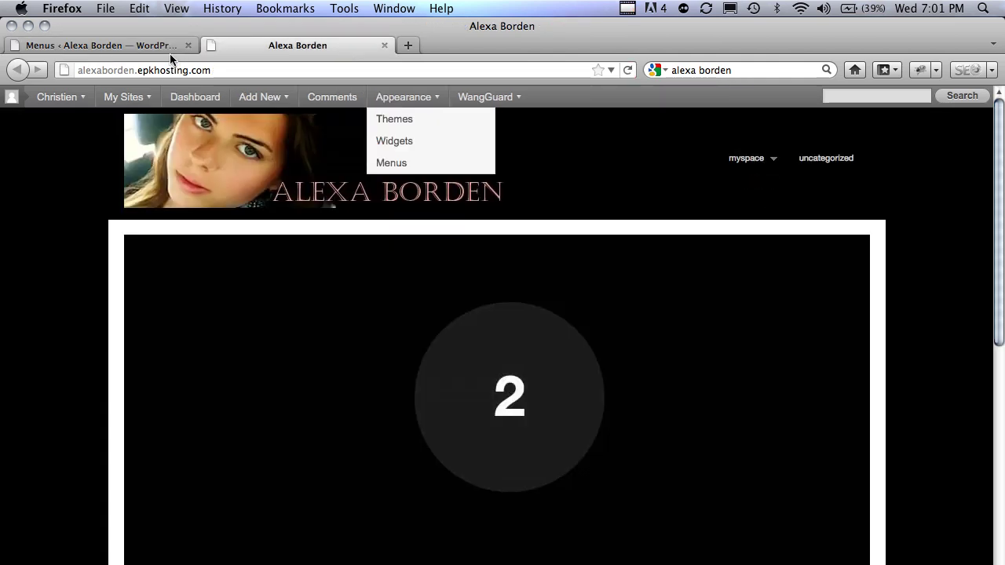
left_click(165, 47)
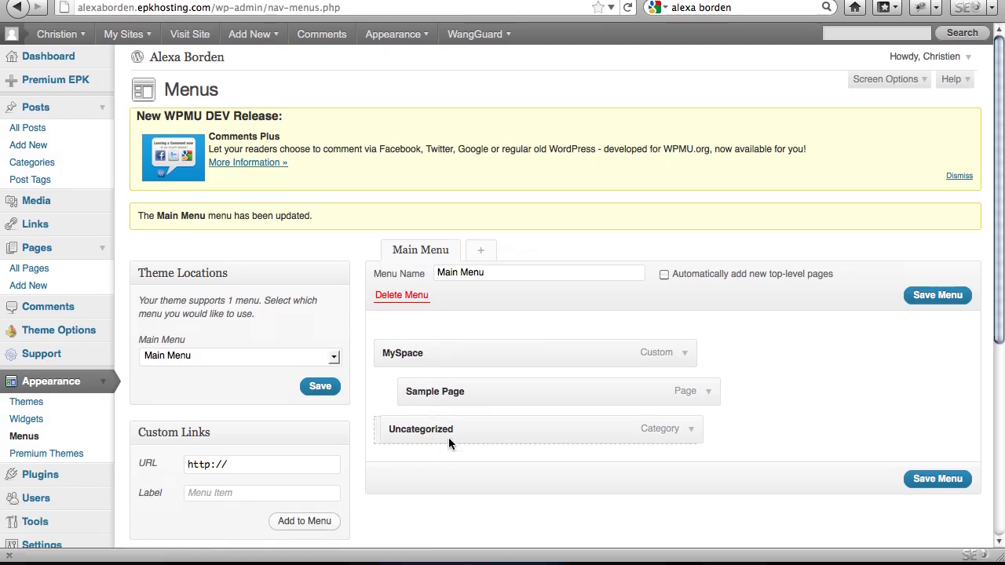
left_click_drag(449, 500, 489, 495)
left_click_drag(489, 438, 490, 439)
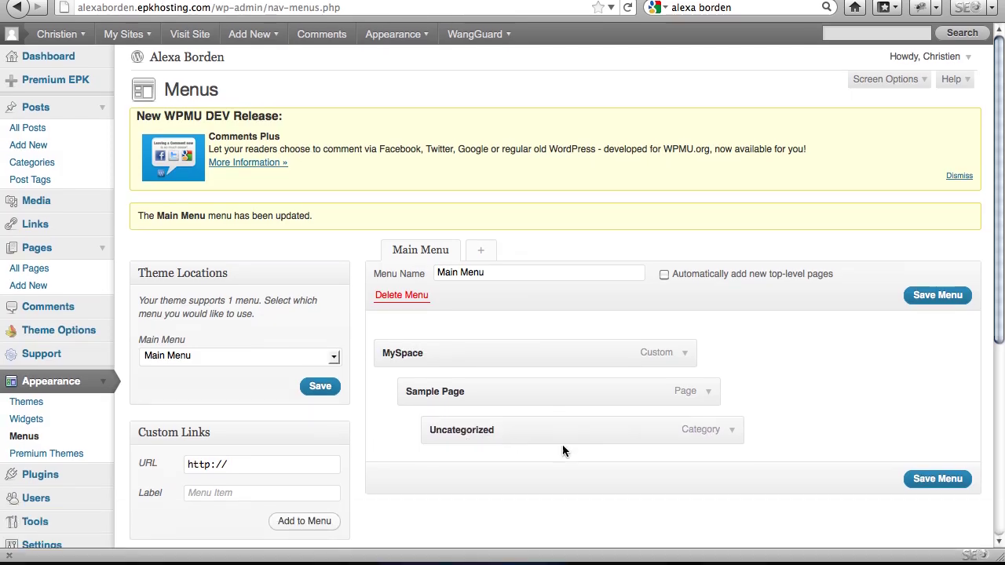
left_click(959, 480)
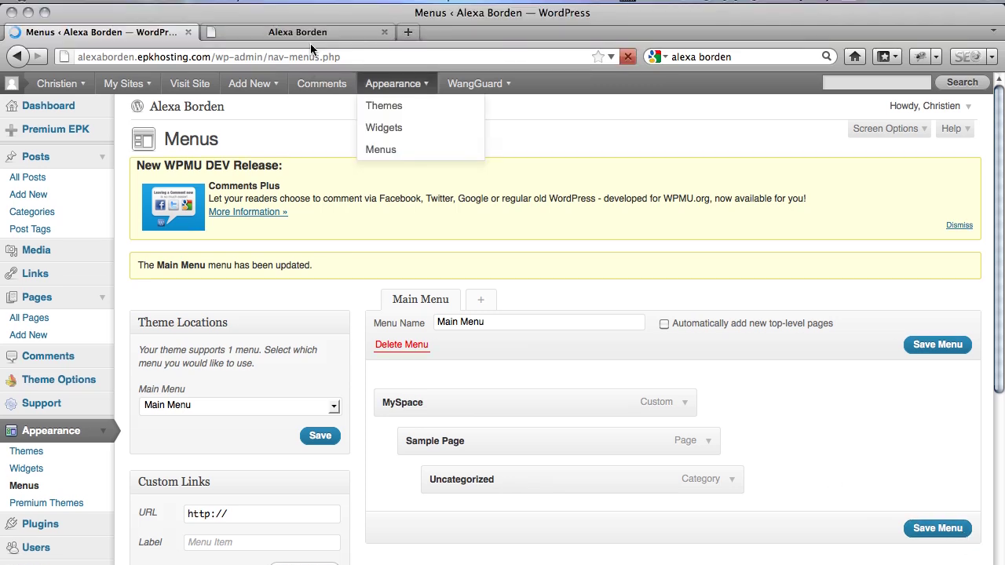
left_click(310, 34)
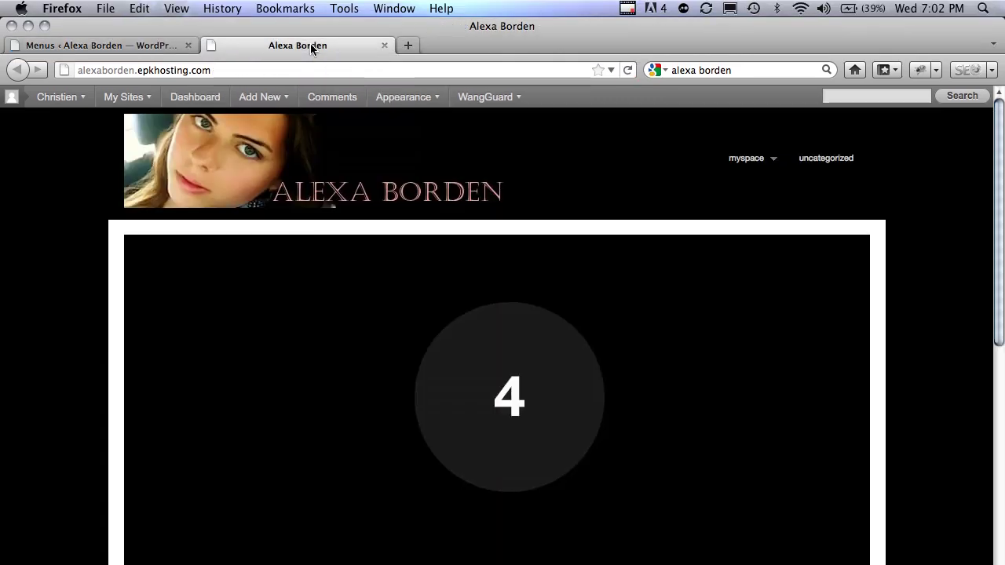
key("super+l")
key("Return")
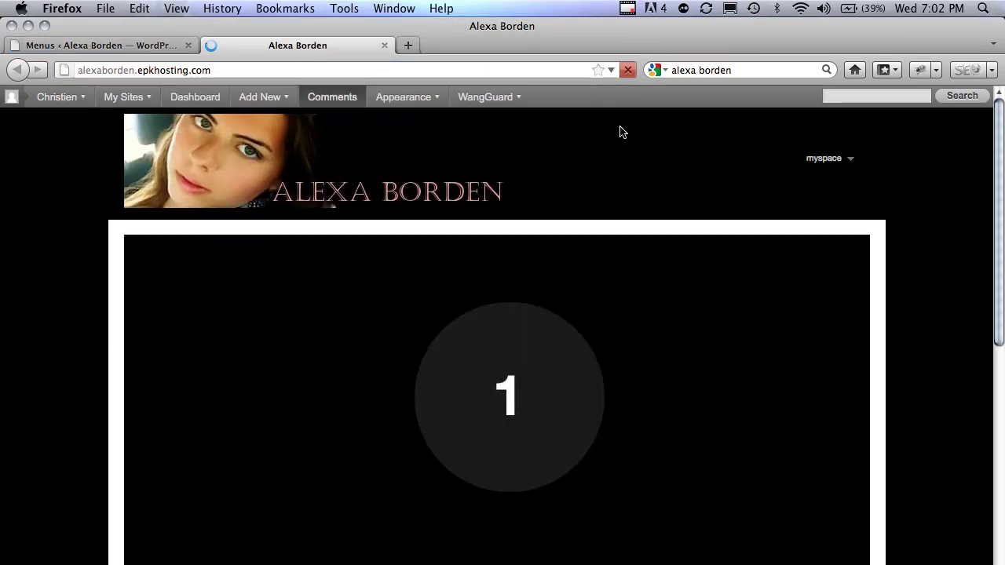
mouse_move(829, 162)
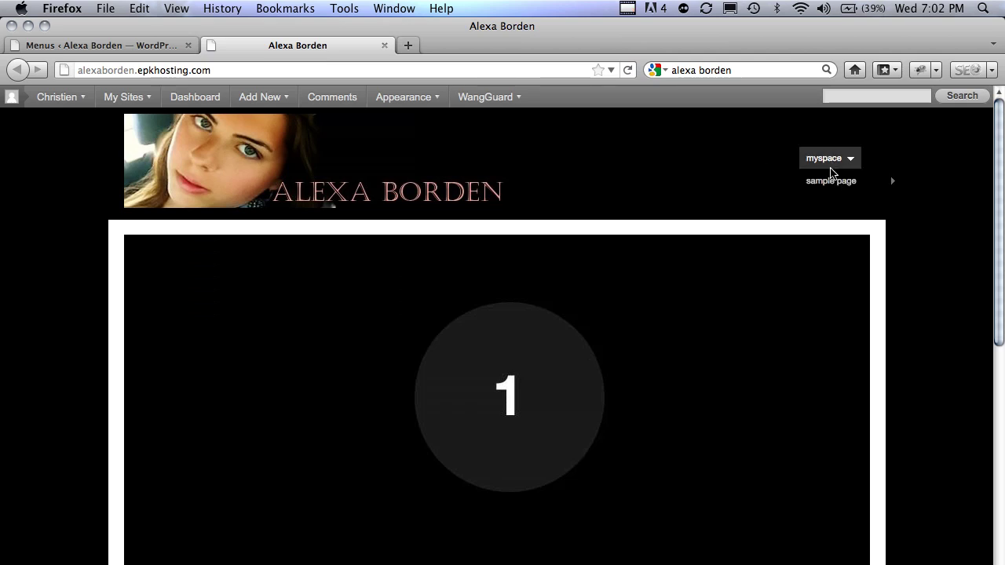
mouse_move(855, 185)
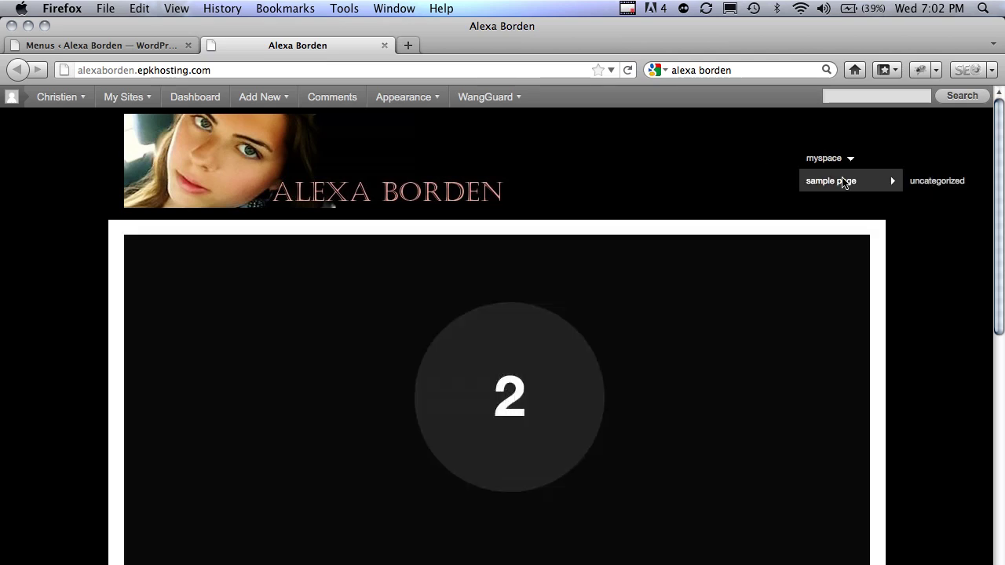
- Move Sample Page and Uncategorized back to top level, save, and reload the site
left_click(145, 45)
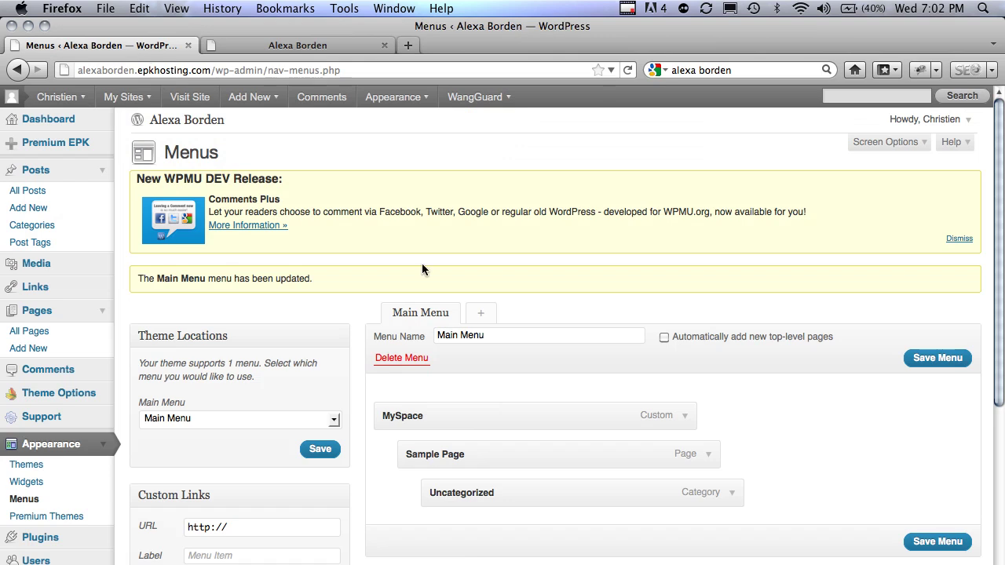
left_click_drag(440, 460, 399, 436)
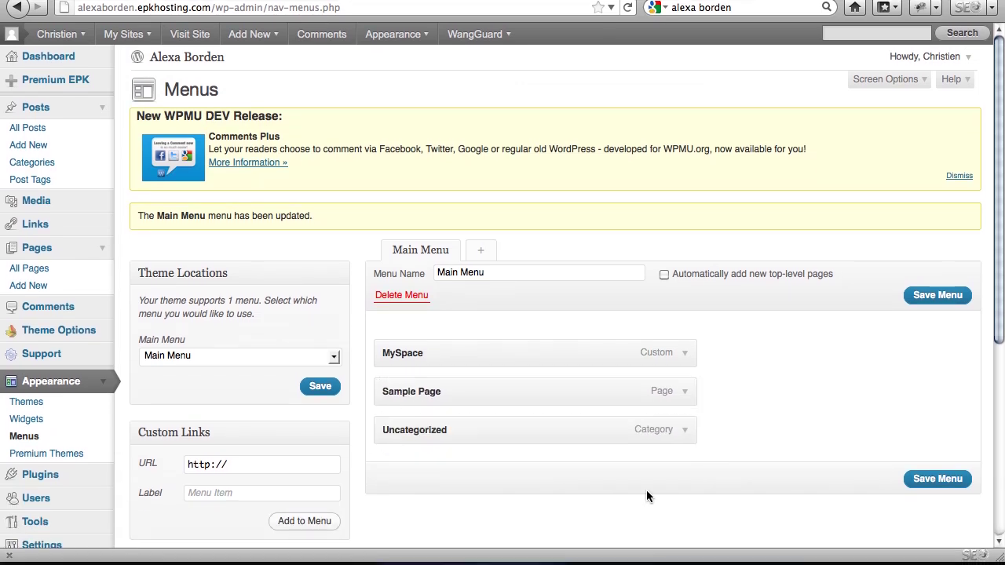
left_click(930, 481)
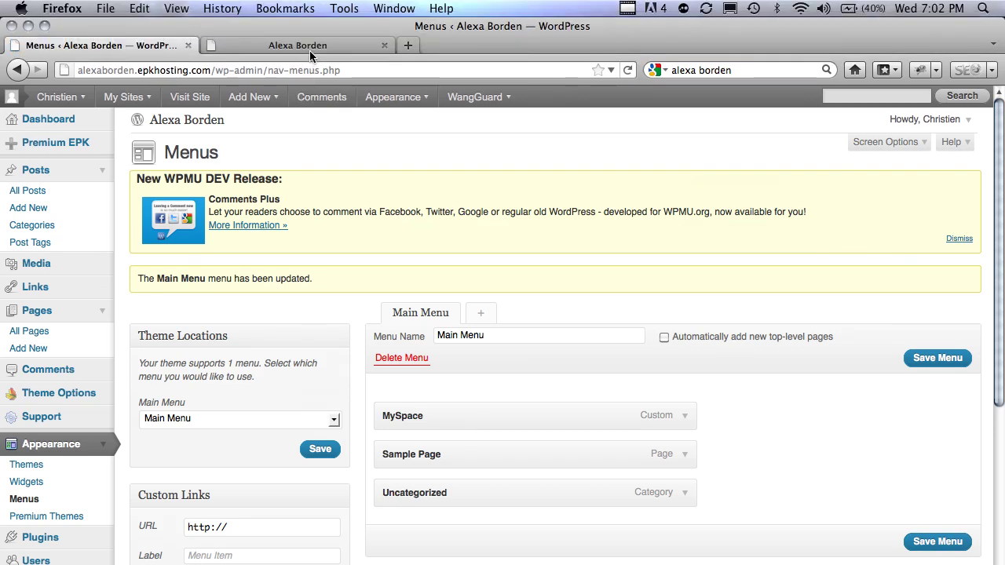
left_click(309, 51)
key("super+r")
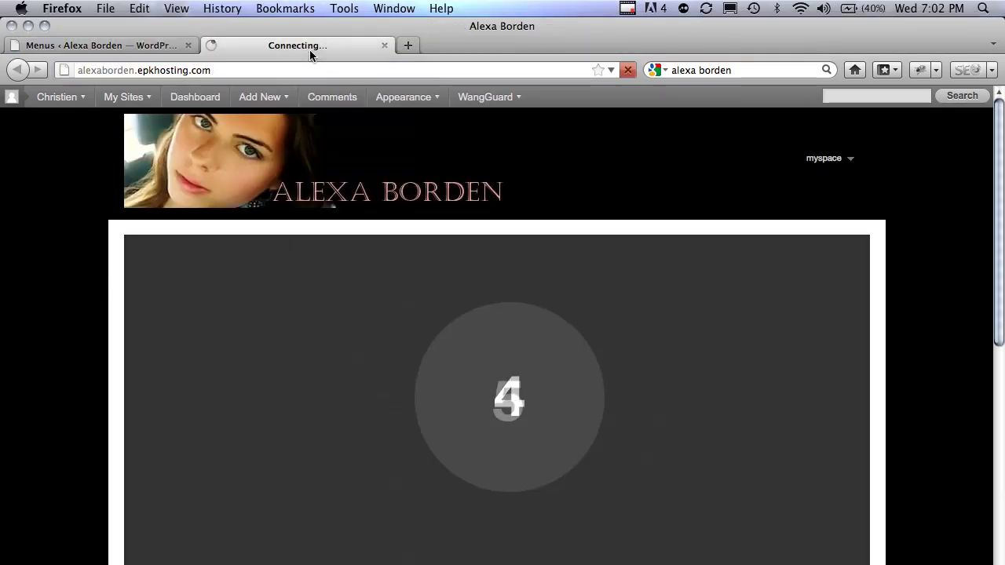